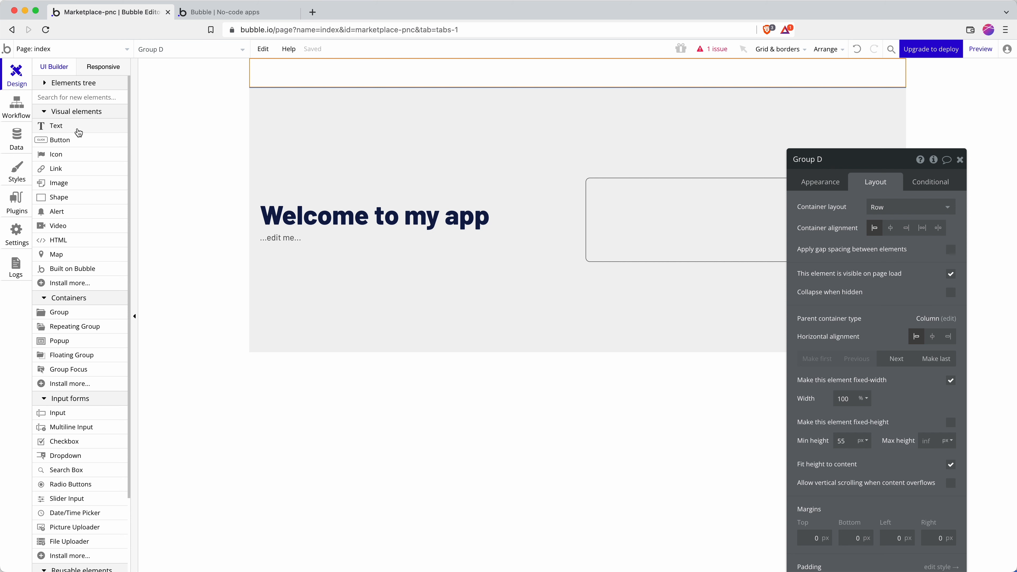
Add a text element reading "MY LOGO" inside the empty group above the welcome section.
{"action": "left_click", "coordinate": [79, 132]}
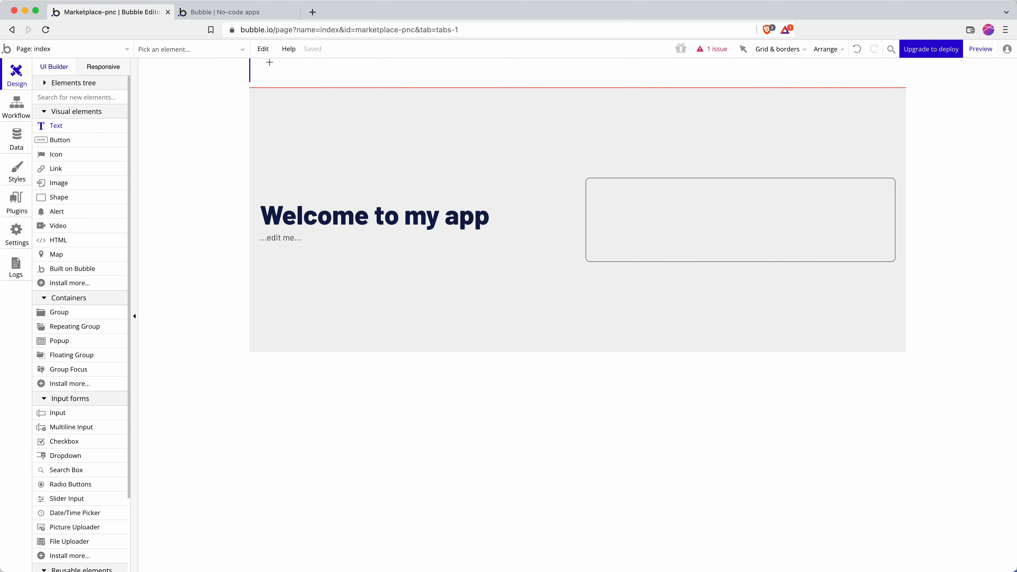
{"action": "left_click_drag", "start_coordinate": [269, 62], "coordinate": [336, 84]}
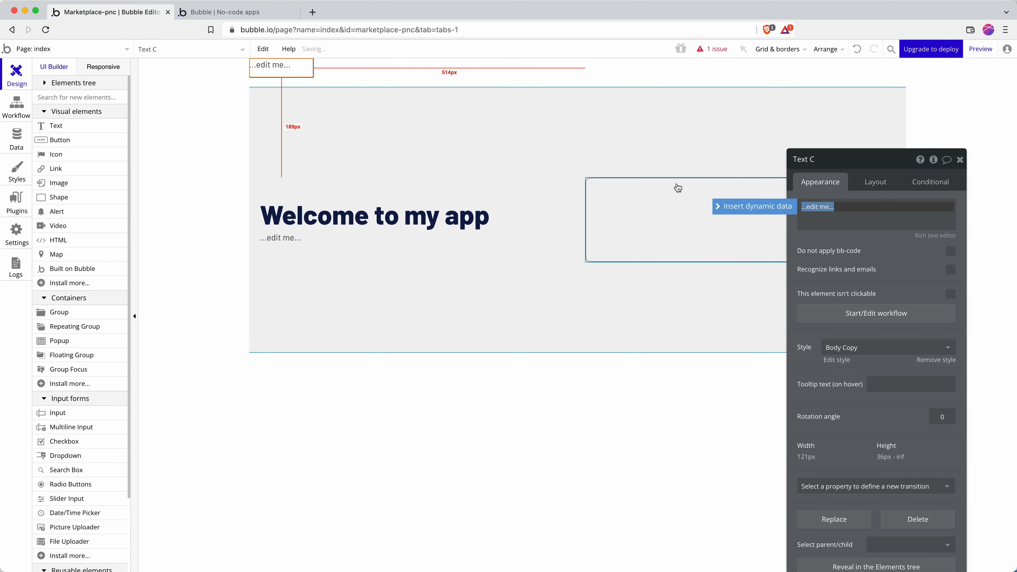
{"action": "type", "text": "MY LOGO"}
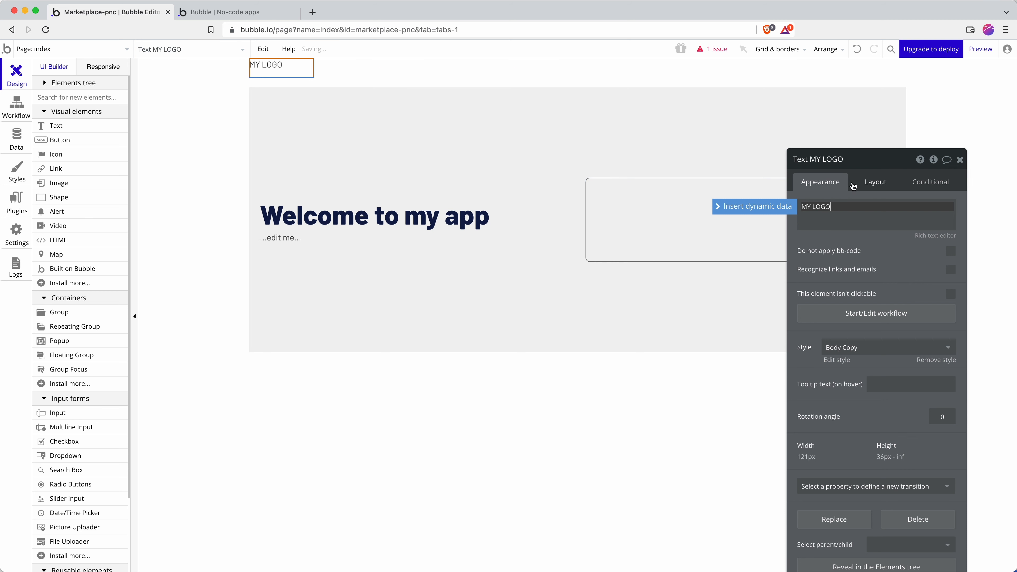
Make the MY LOGO text non-fixed-width and fitted to its content, with minimum width and minimum height of 0 px.
{"action": "left_click", "coordinate": [876, 182]}
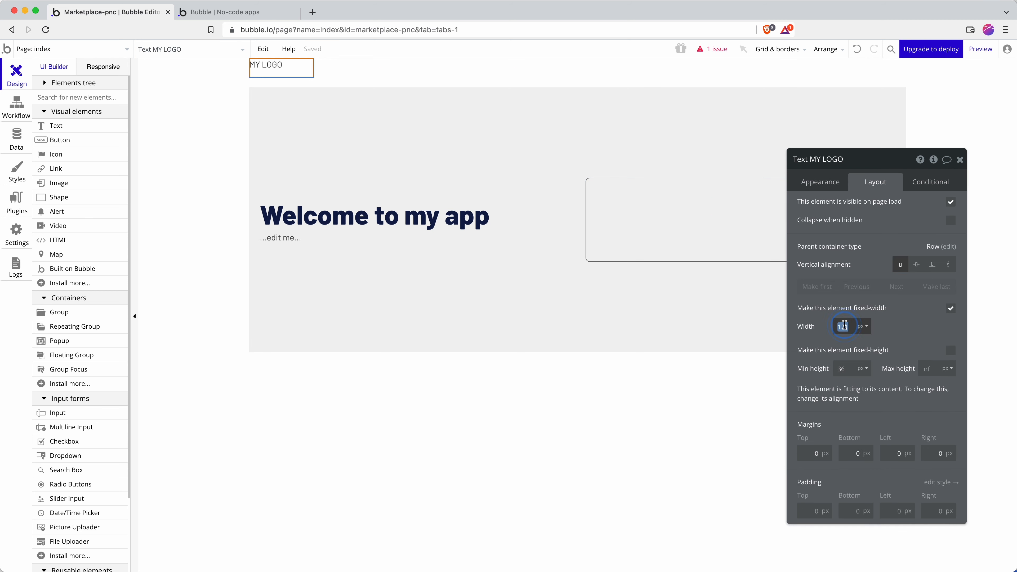
{"action": "left_click", "coordinate": [951, 308]}
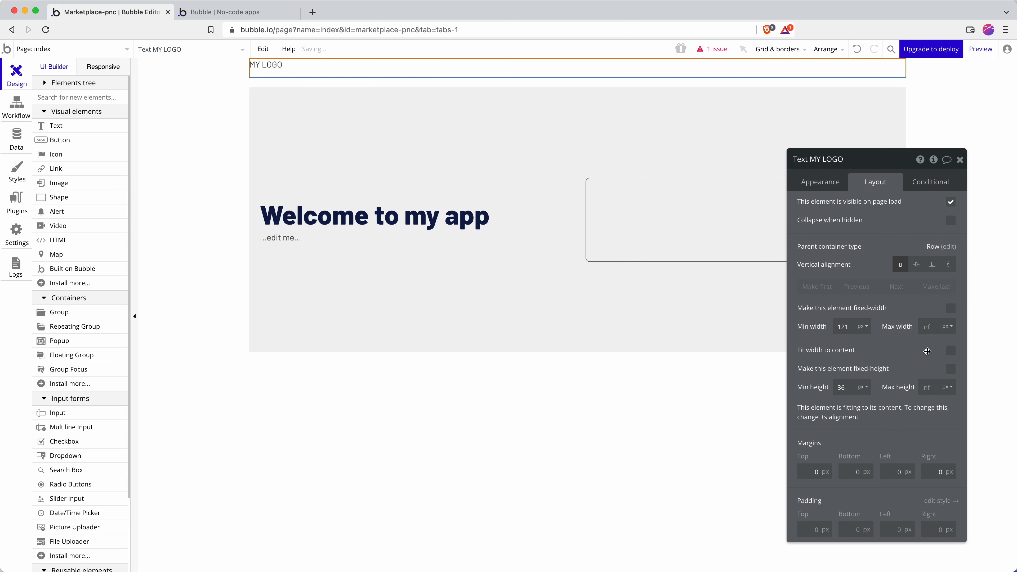
{"action": "left_click", "coordinate": [950, 350]}
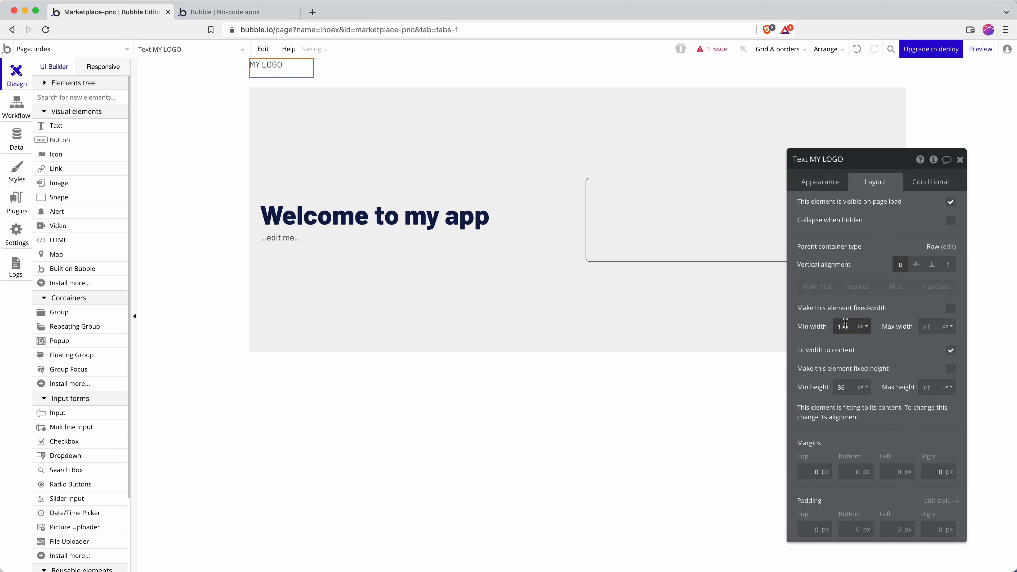
{"action": "type", "text": "0"}
{"action": "key", "text": "Return"}
{"action": "left_click", "coordinate": [845, 388]}
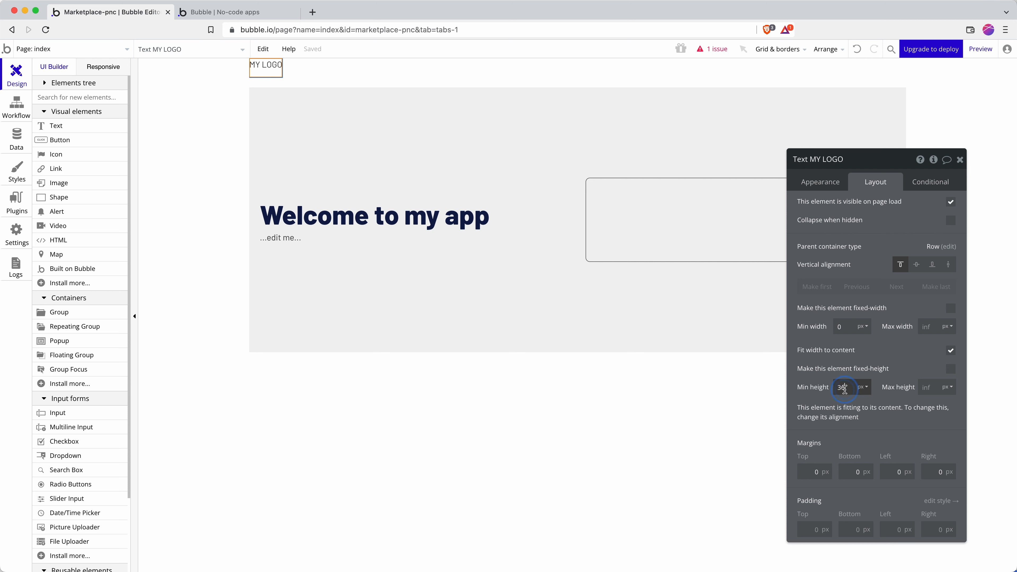
{"action": "type", "text": "0"}
{"action": "key", "text": "Return"}
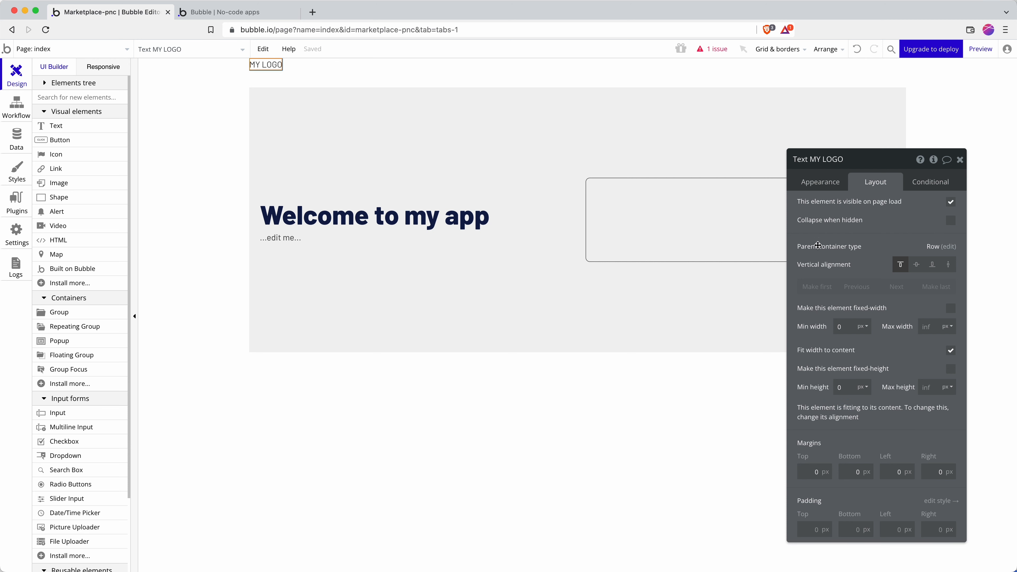
Detach the MY LOGO text from its Body Copy style and set its font to weight 700 and size 18.
{"action": "left_click", "coordinate": [816, 177]}
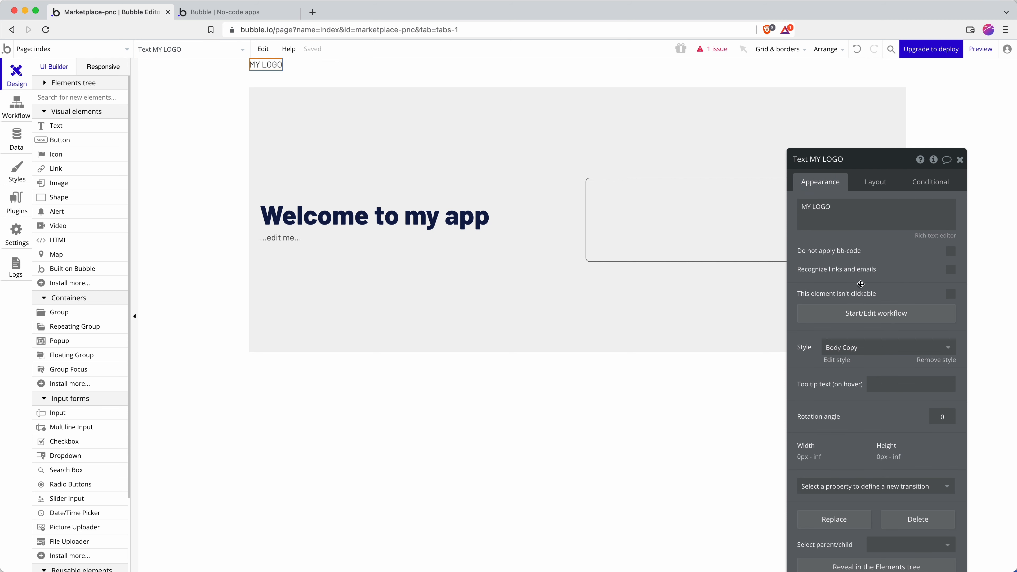
{"action": "left_click", "coordinate": [859, 345]}
{"action": "left_click", "coordinate": [845, 378]}
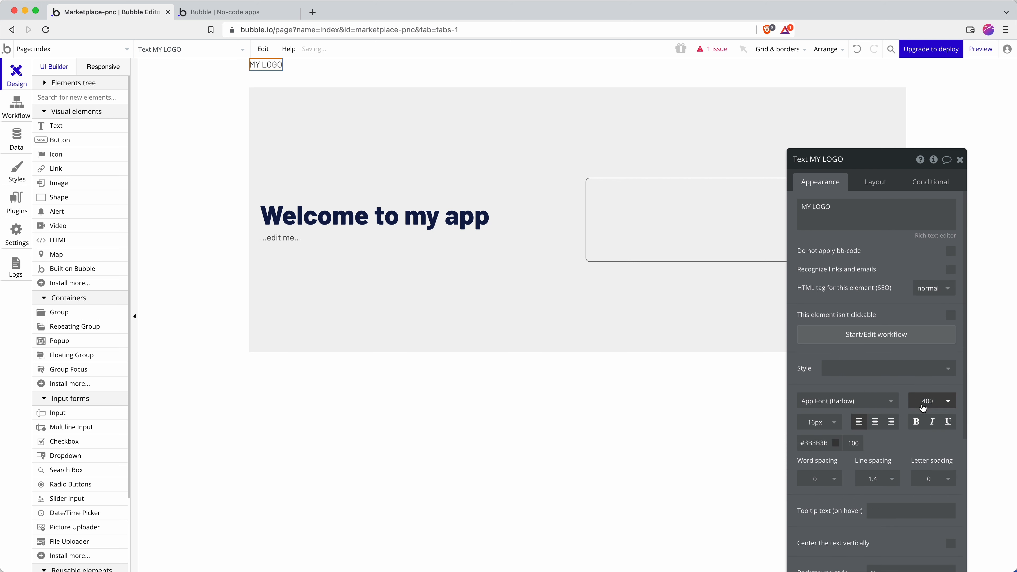
{"action": "left_click", "coordinate": [931, 401]}
{"action": "left_click", "coordinate": [937, 511]}
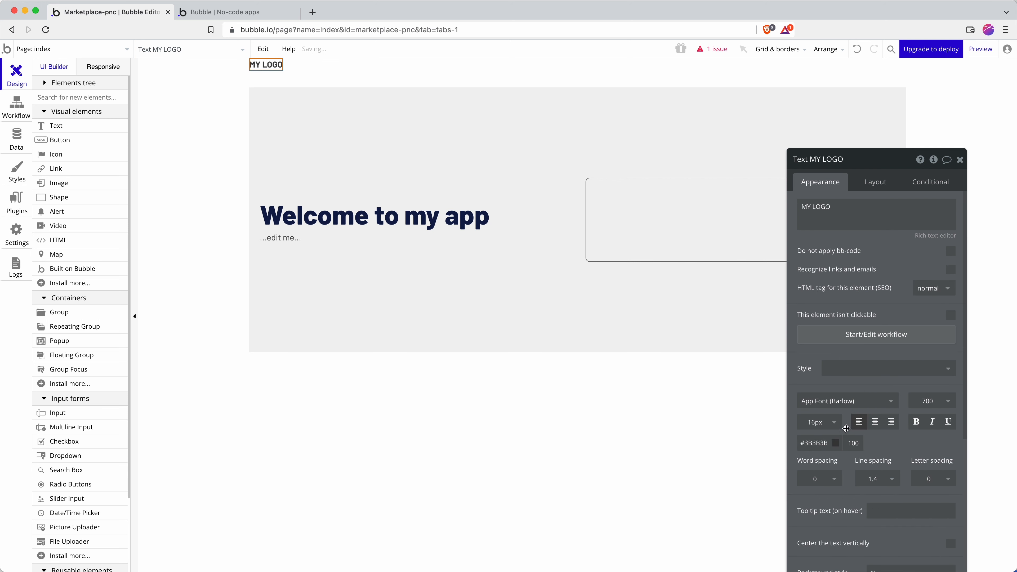
{"action": "left_click", "coordinate": [821, 422]}
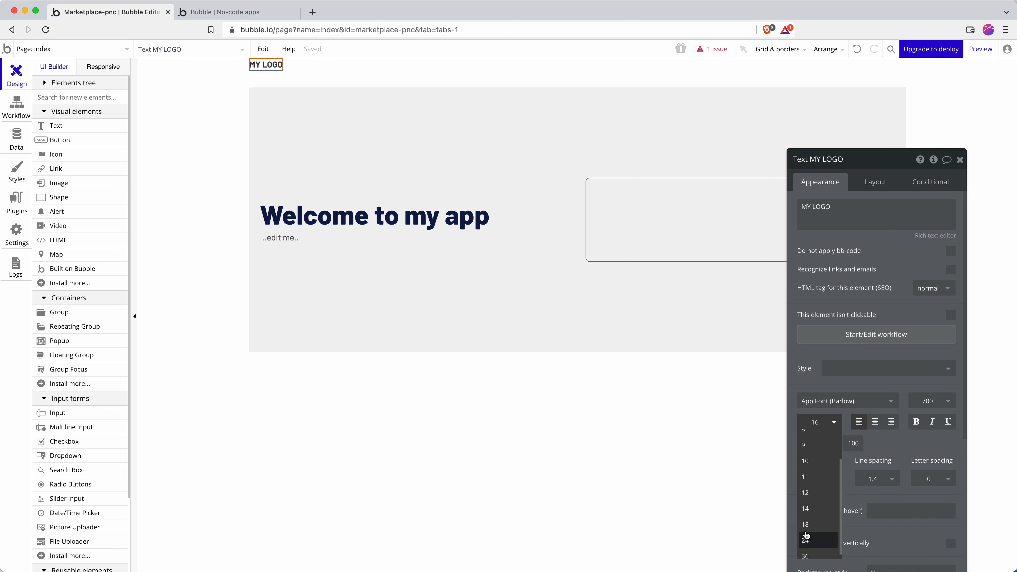
{"action": "left_click", "coordinate": [805, 526]}
Align the MY LOGO text to the vertical center of its parent row.
{"action": "left_click", "coordinate": [876, 181]}
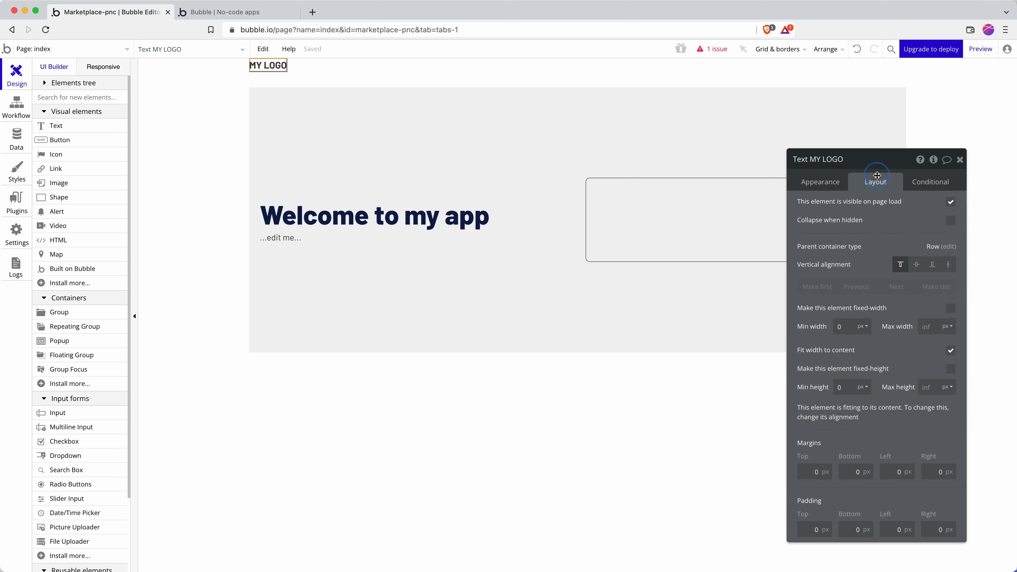
{"action": "left_click", "coordinate": [918, 266]}
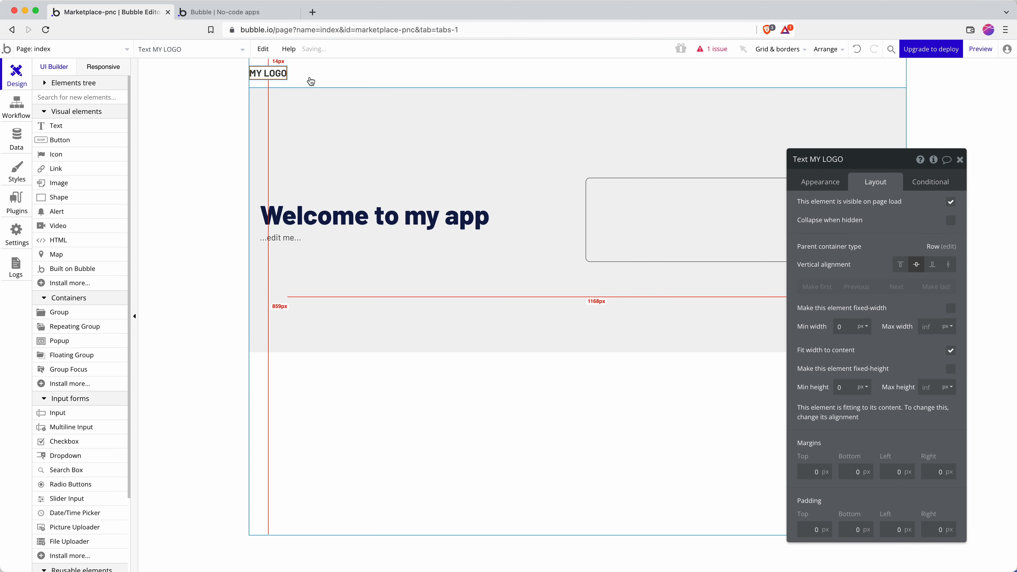
Add a button labelled "Login" beside the logo text in the same row group.
{"action": "left_click", "coordinate": [340, 72]}
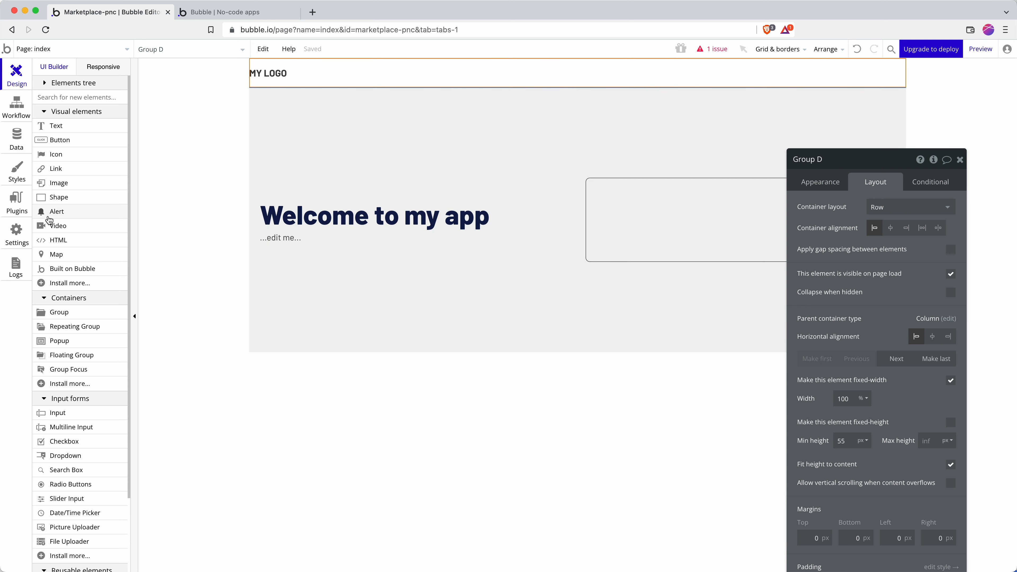
{"action": "left_click", "coordinate": [76, 139]}
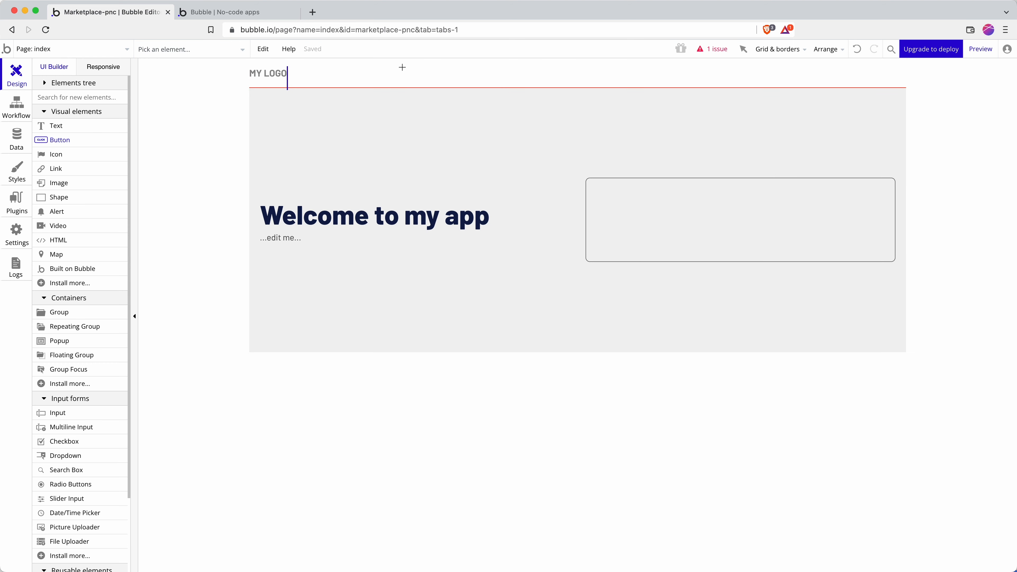
{"action": "mouse_move", "coordinate": [336, 64]}
{"action": "left_mouse_down"}
{"action": "mouse_move", "coordinate": [399, 84]}
{"action": "mouse_move", "coordinate": [388, 85]}
{"action": "left_mouse_up"}
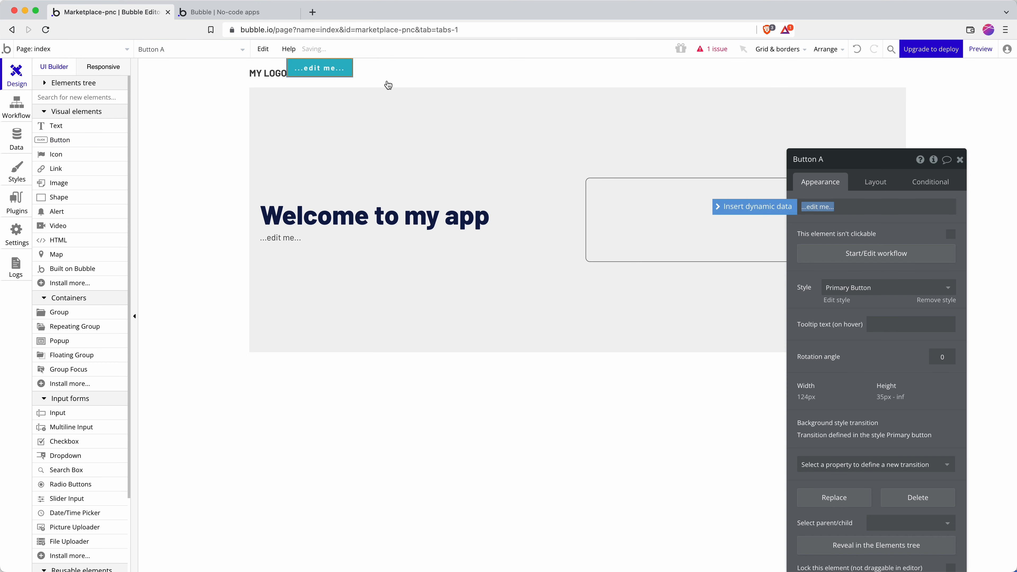
{"action": "type", "text": "Login"}
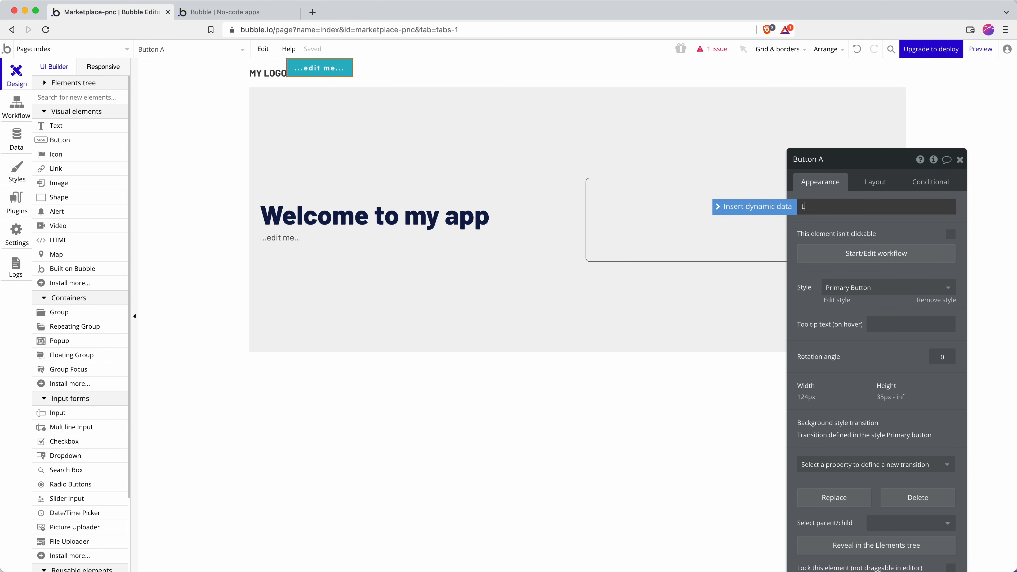
Duplicate the Login button within the row and change the copy's label to "Sign up".
{"action": "left_click", "coordinate": [369, 75]}
{"action": "left_click", "coordinate": [336, 75]}
{"action": "key", "text": "super+v"}
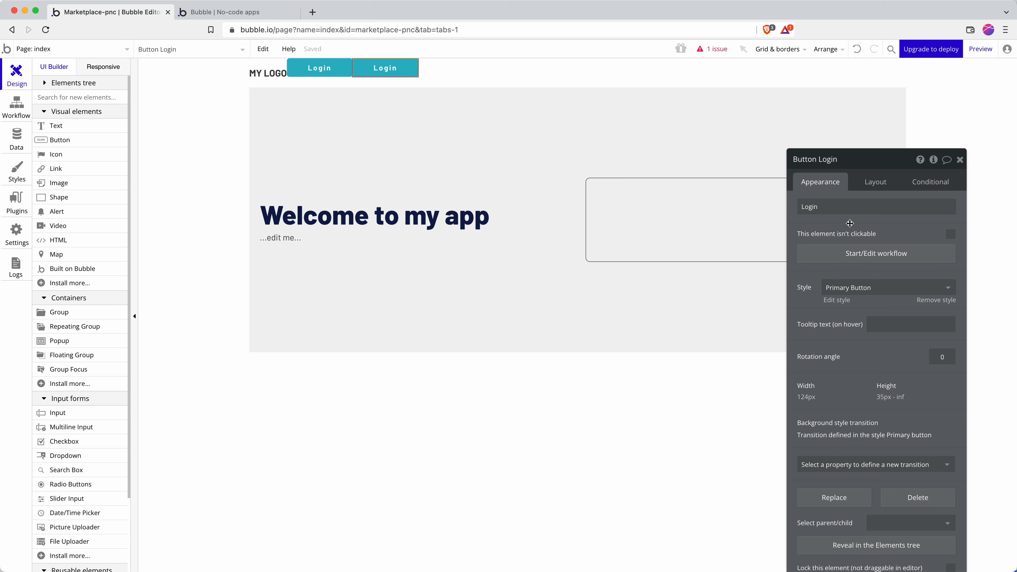
{"action": "double_click", "coordinate": [813, 207]}
{"action": "type", "text": "Sign up"}
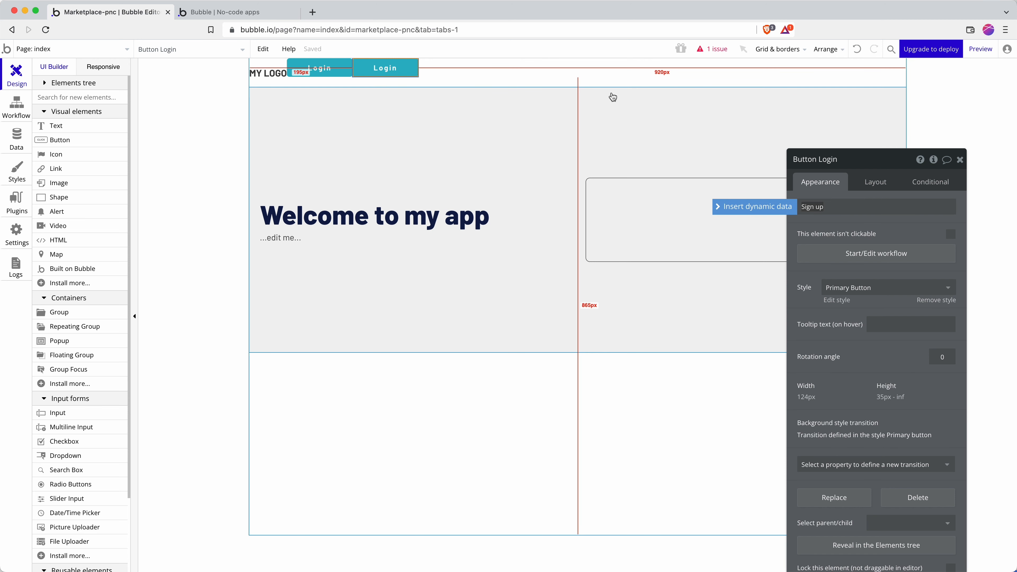
Rename the group holding the logo and buttons to "Header".
{"action": "left_click", "coordinate": [472, 75]}
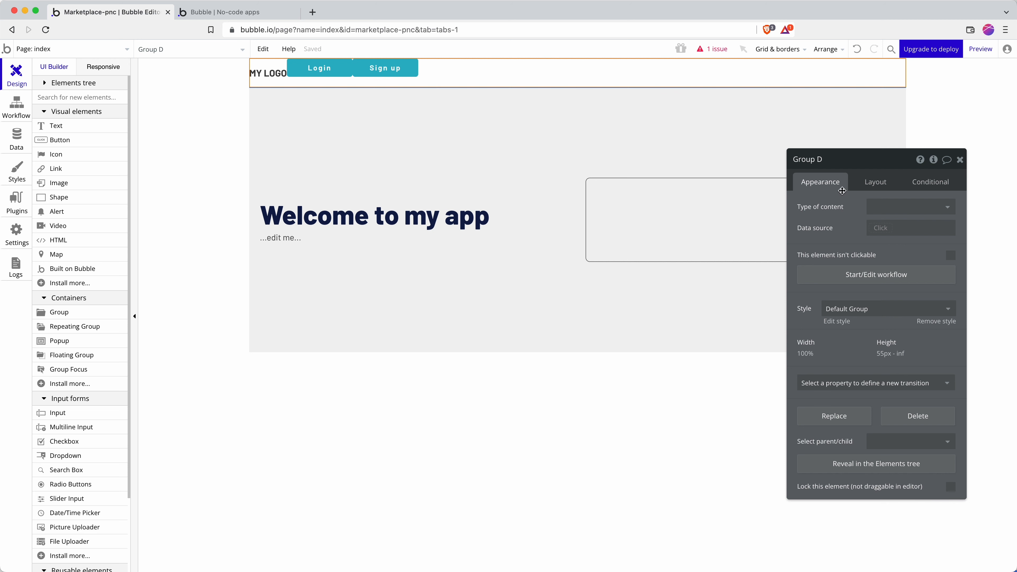
{"action": "left_click", "coordinate": [825, 156]}
{"action": "type", "text": "Header"}
{"action": "key", "text": "Return"}
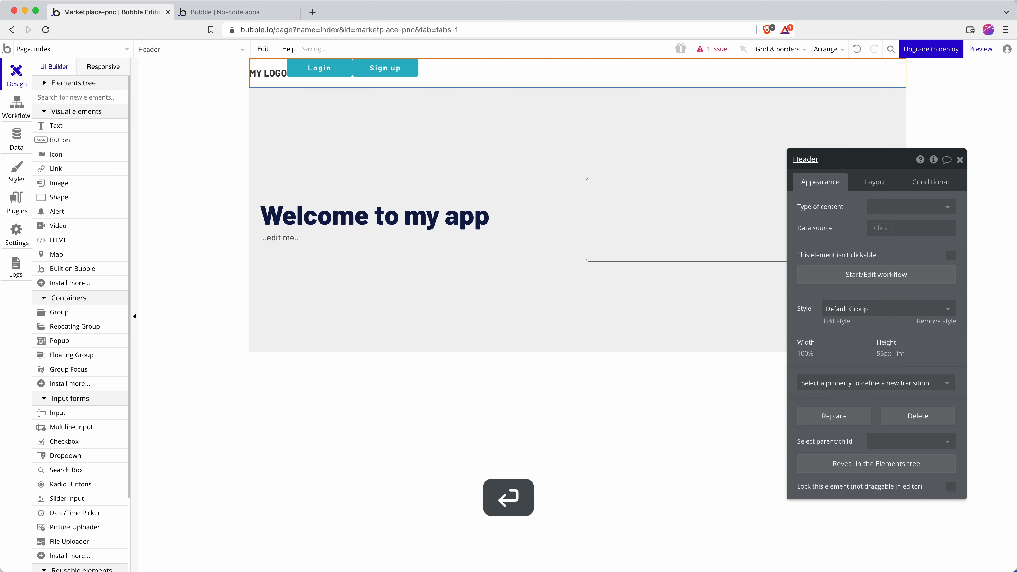
Try the center, right and two spaced container alignments on the Header group, ending back on left alignment.
{"action": "left_click", "coordinate": [867, 182]}
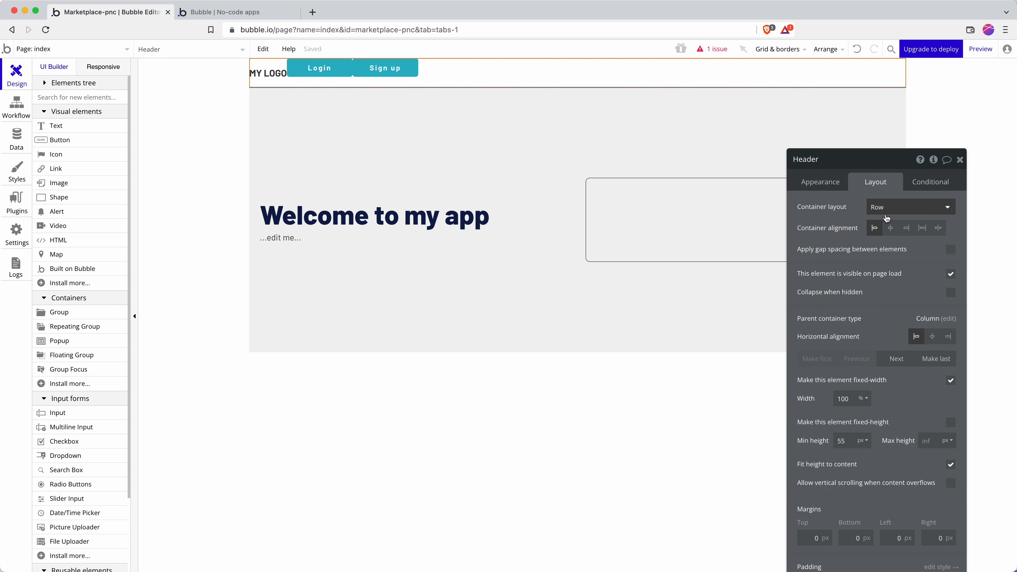
{"action": "left_click", "coordinate": [891, 228]}
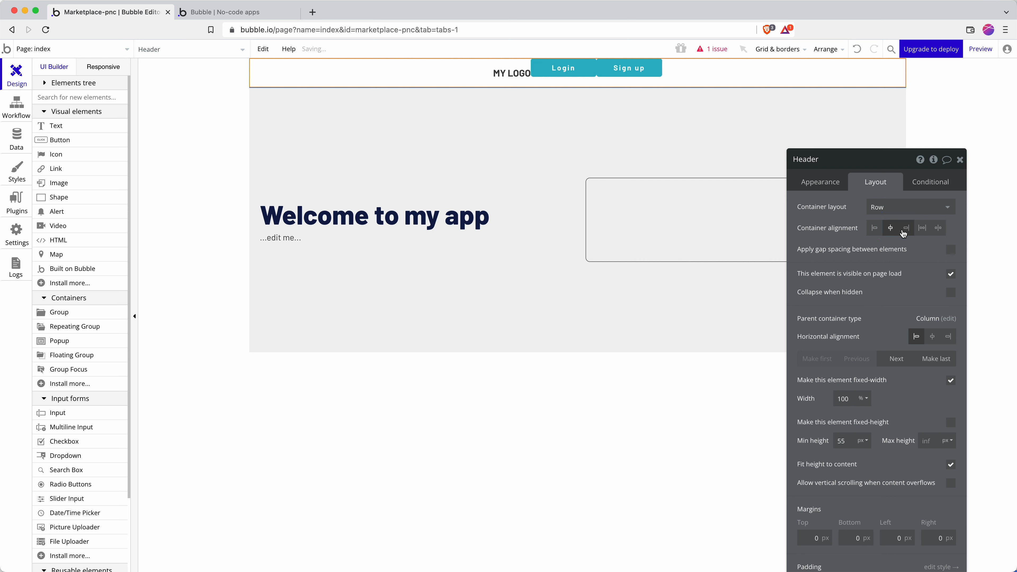
{"action": "left_click", "coordinate": [906, 227]}
{"action": "left_click", "coordinate": [923, 228]}
{"action": "left_click", "coordinate": [939, 227]}
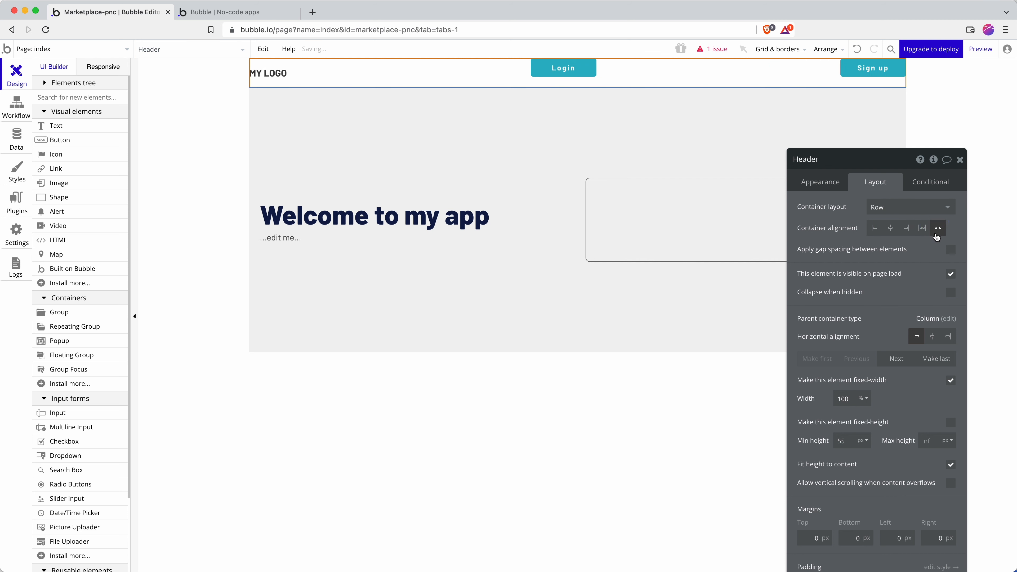
{"action": "left_click", "coordinate": [875, 228]}
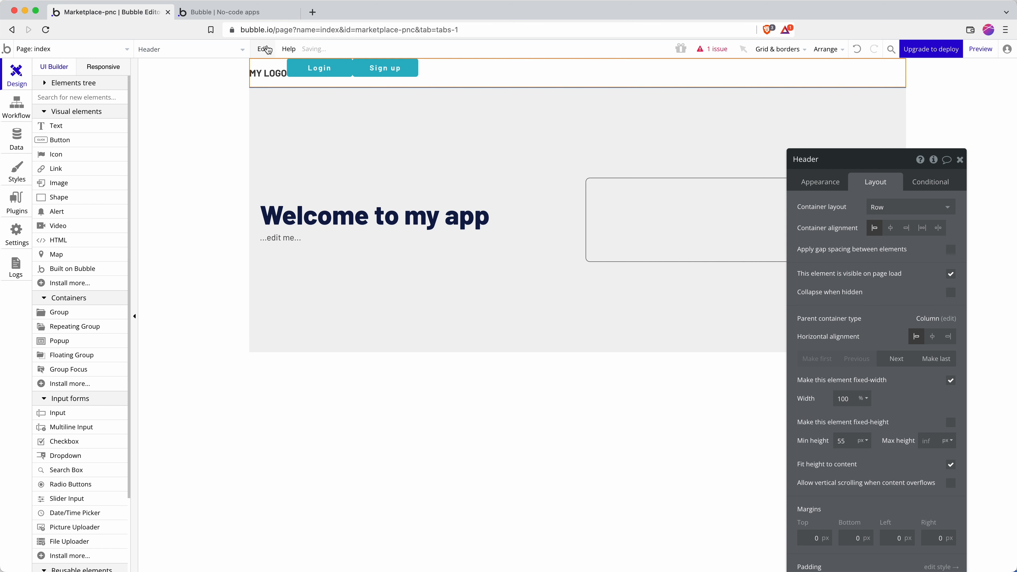
Group the Login and Sign up buttons together in a Row container.
{"action": "left_click_drag", "start_coordinate": [371, 78], "coordinate": [368, 76]}
{"action": "left_click", "coordinate": [326, 68], "text": "shift"}
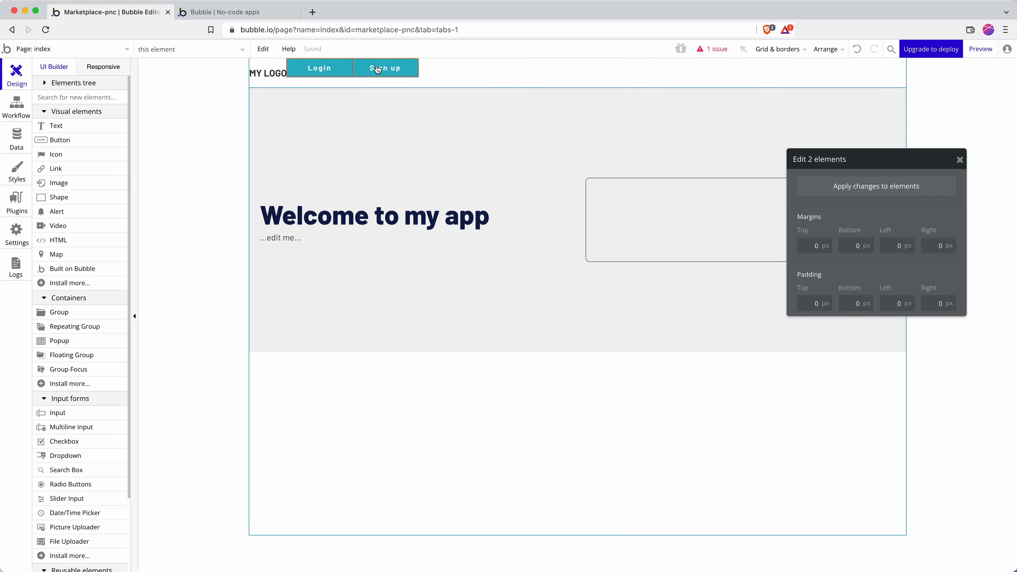
{"action": "right_click", "coordinate": [339, 67]}
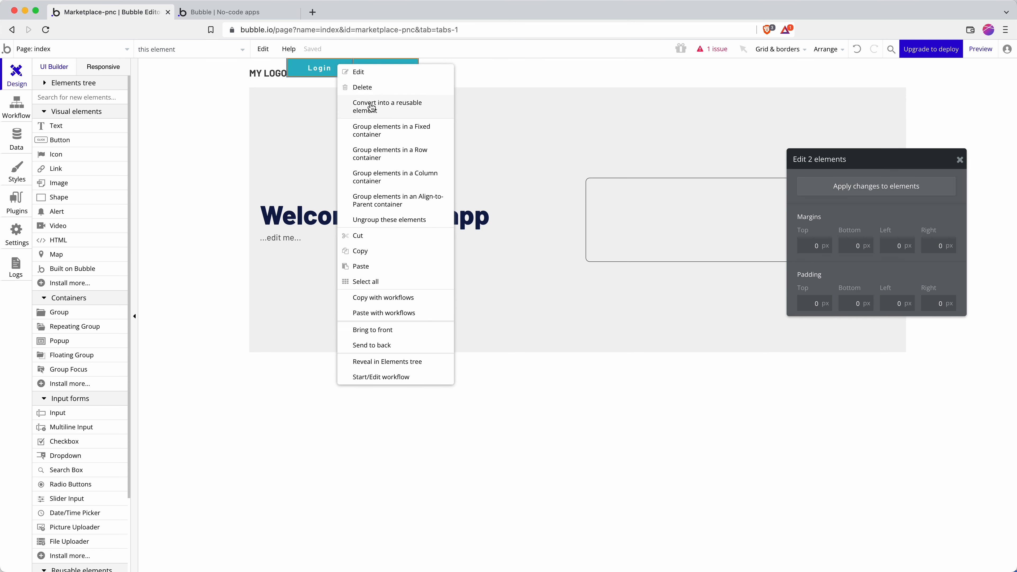
{"action": "left_click", "coordinate": [403, 157]}
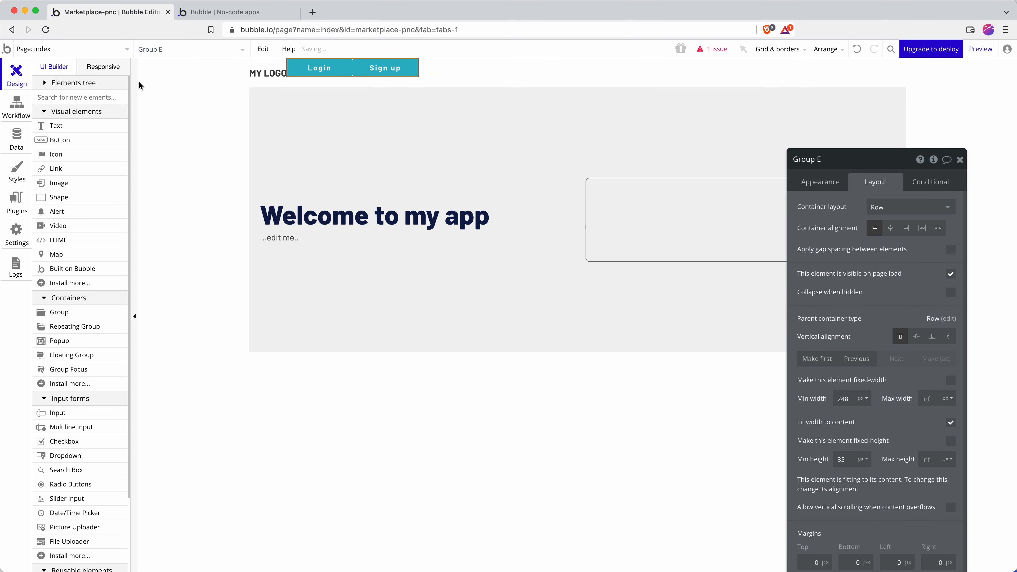
Reveal the new button group in the elements tree and rename it "Right".
{"action": "left_click_drag", "start_coordinate": [875, 160], "coordinate": [874, 98]}
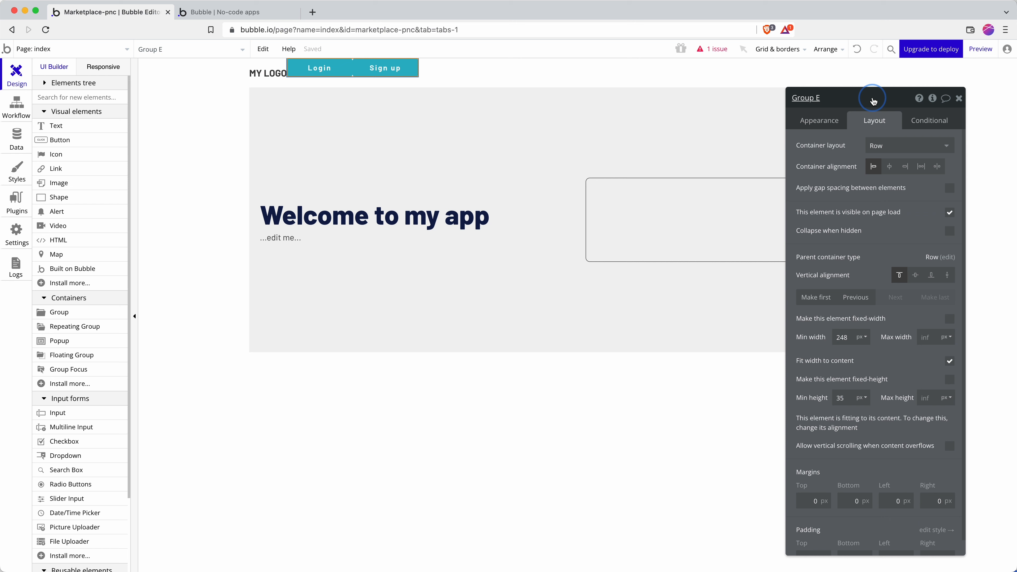
{"action": "left_click", "coordinate": [838, 125]}
{"action": "left_click", "coordinate": [865, 412]}
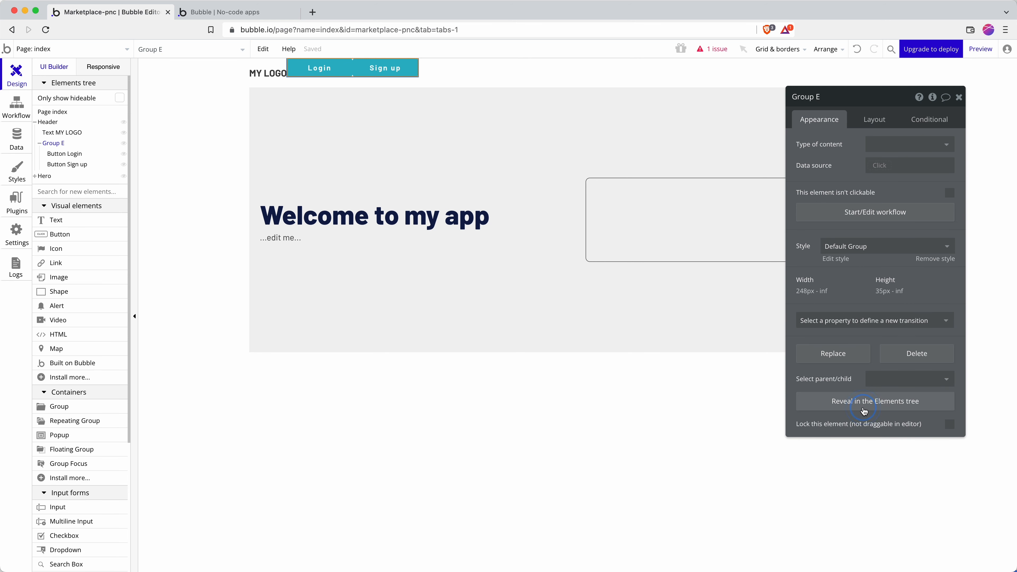
{"action": "left_click_drag", "start_coordinate": [47, 145], "coordinate": [784, 146]}
{"action": "left_click", "coordinate": [812, 97]}
{"action": "type", "text": "Right"}
{"action": "key", "text": "Return"}
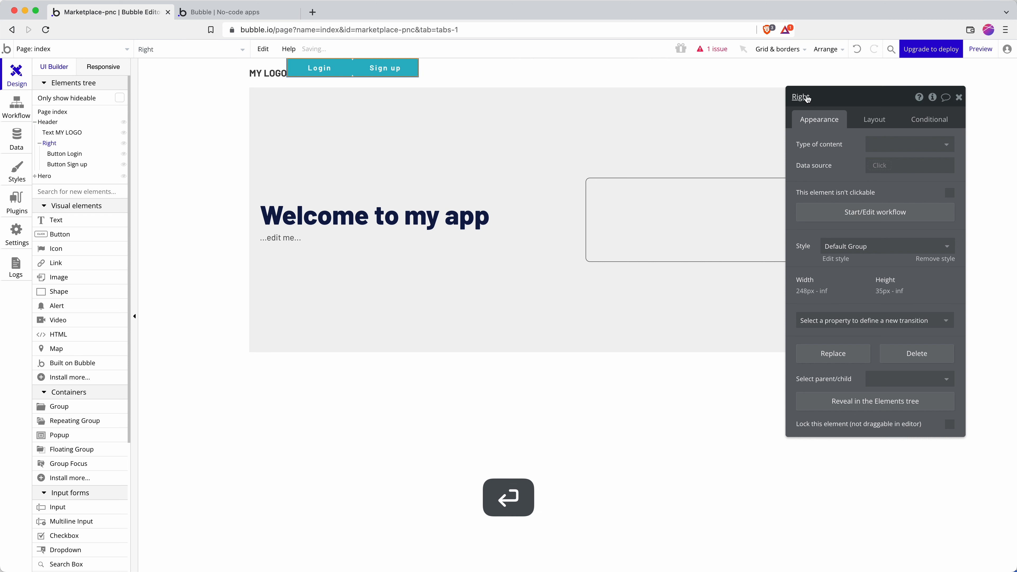
Set the Header group's container alignment to space between, placing the logo and button group at opposite ends.
{"action": "left_click", "coordinate": [710, 84]}
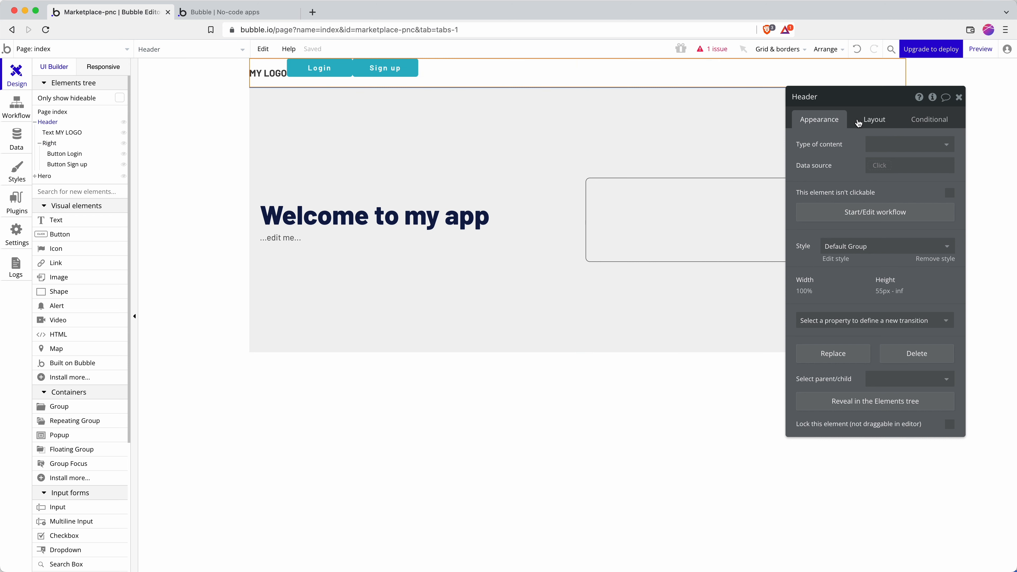
{"action": "left_click", "coordinate": [864, 117]}
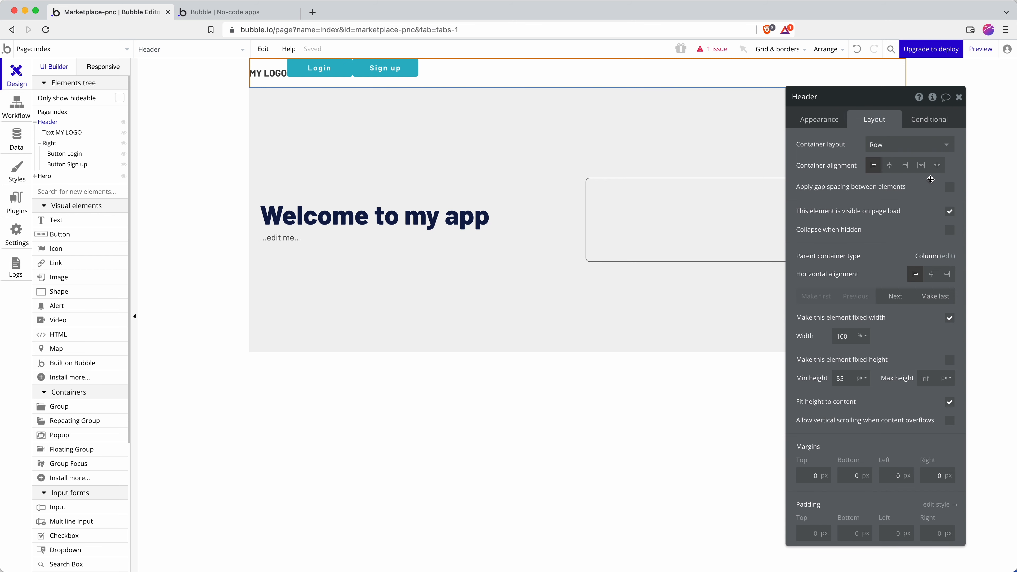
{"action": "left_click", "coordinate": [937, 172]}
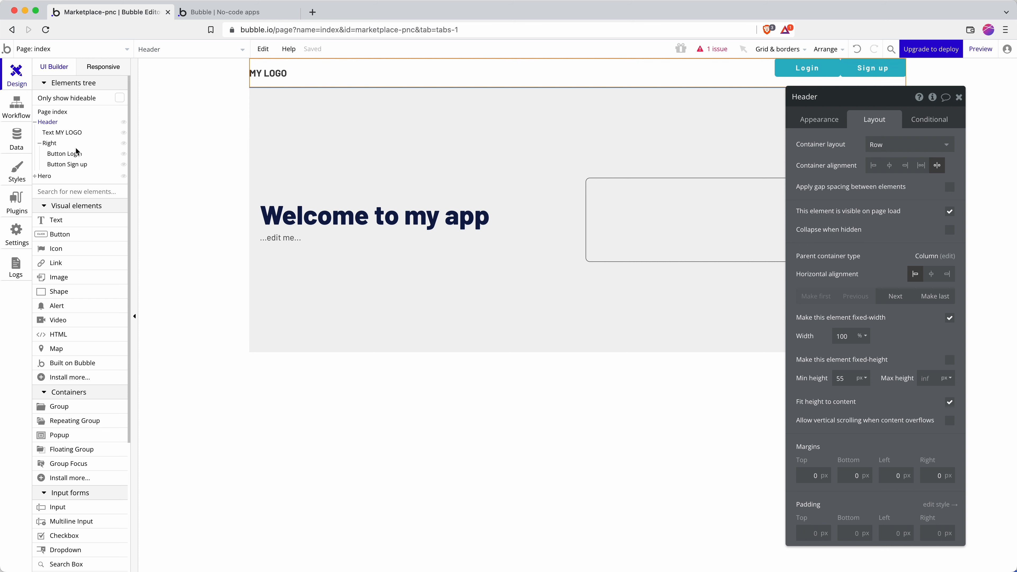
Enable gap spacing on the Right group with a 12 px column gap and center the group vertically in the header.
{"action": "left_click", "coordinate": [49, 143]}
{"action": "left_click", "coordinate": [949, 186]}
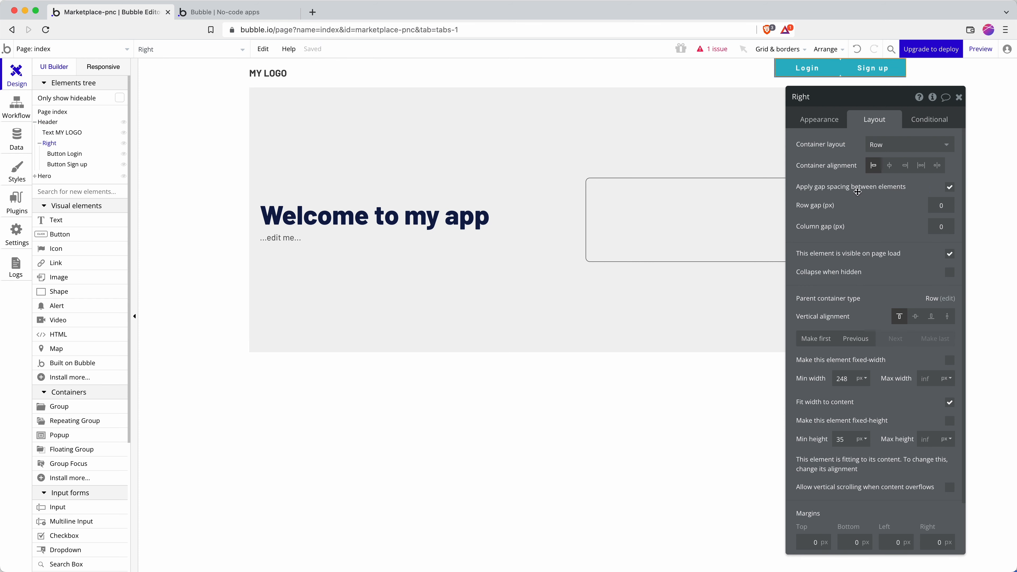
{"action": "left_click", "coordinate": [941, 223]}
{"action": "type", "text": "12"}
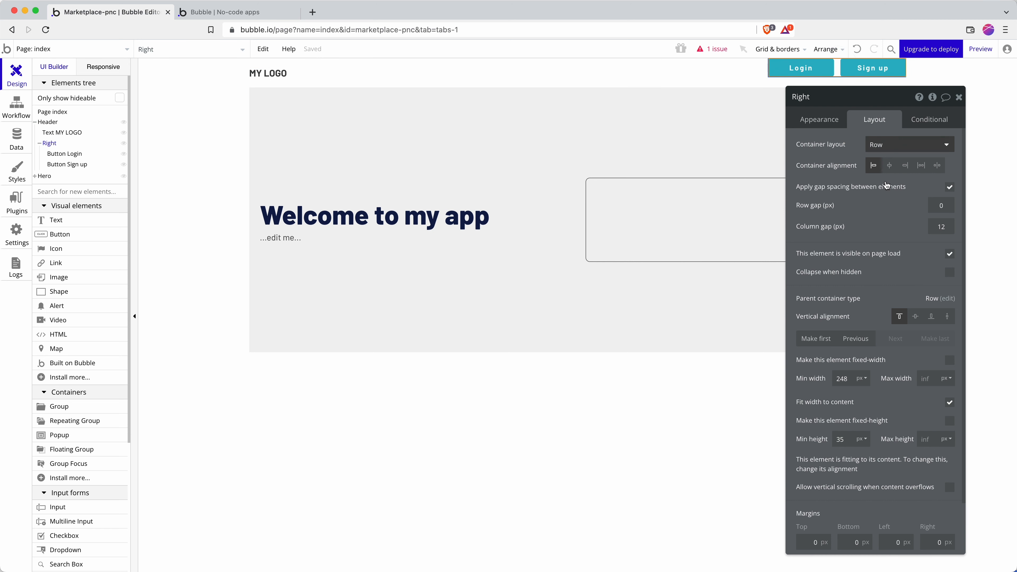
{"action": "left_click", "coordinate": [915, 317]}
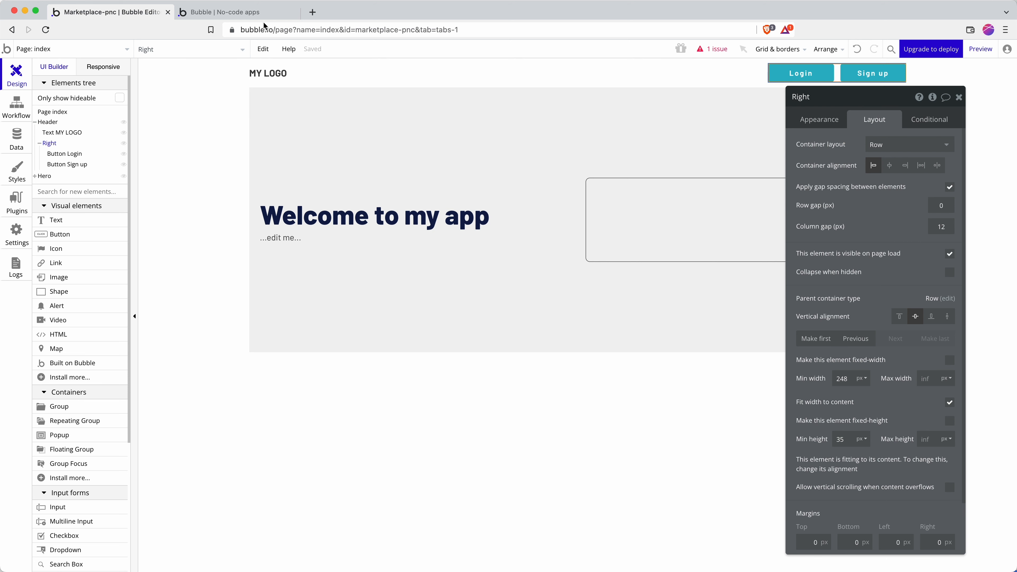
Reload the app preview and compare the header and hero widths with the Hero group's layout settings.
{"action": "left_click", "coordinate": [248, 12]}
{"action": "left_click", "coordinate": [260, 30]}
{"action": "key", "text": "Return"}
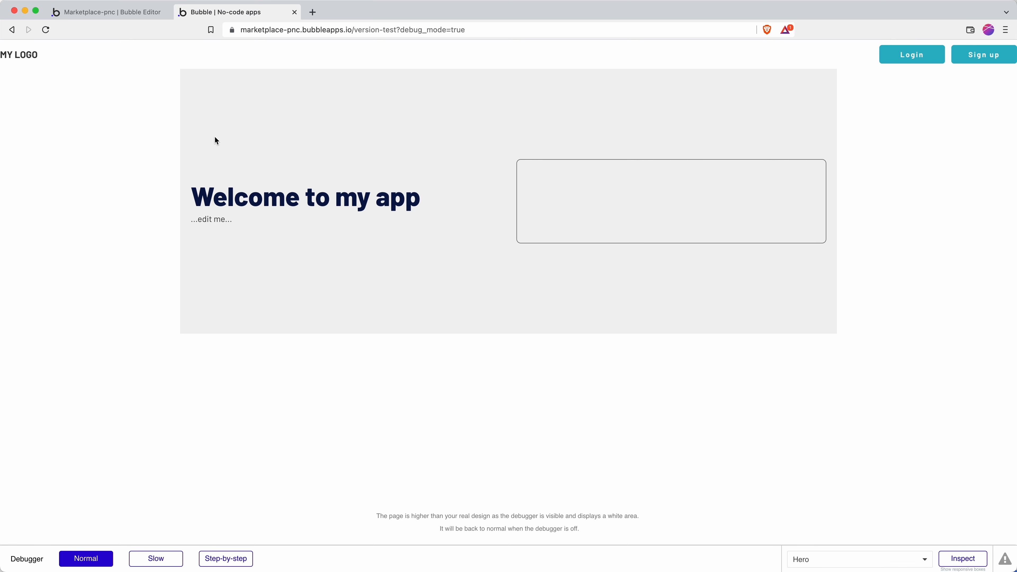
{"action": "left_click", "coordinate": [141, 11]}
{"action": "left_click", "coordinate": [443, 145]}
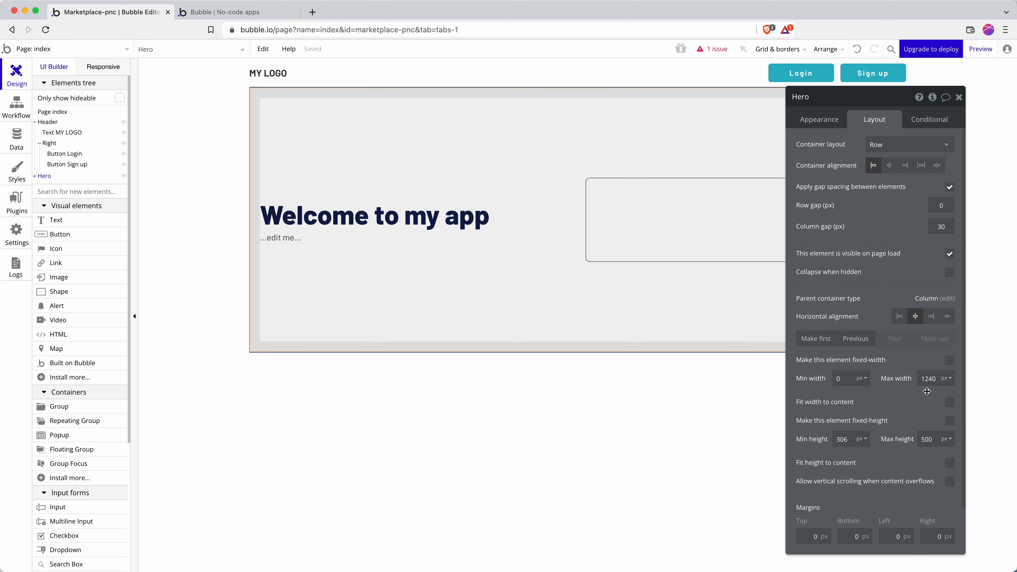
{"action": "left_click", "coordinate": [261, 13]}
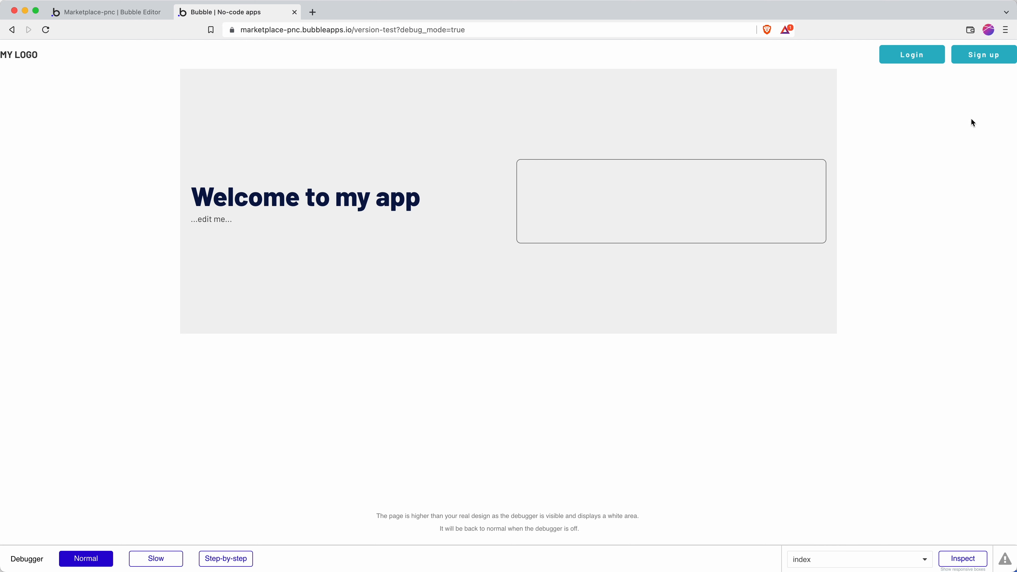
Set the Header group's left and right padding to 20 px.
{"action": "left_click", "coordinate": [112, 12]}
{"action": "left_click", "coordinate": [414, 75]}
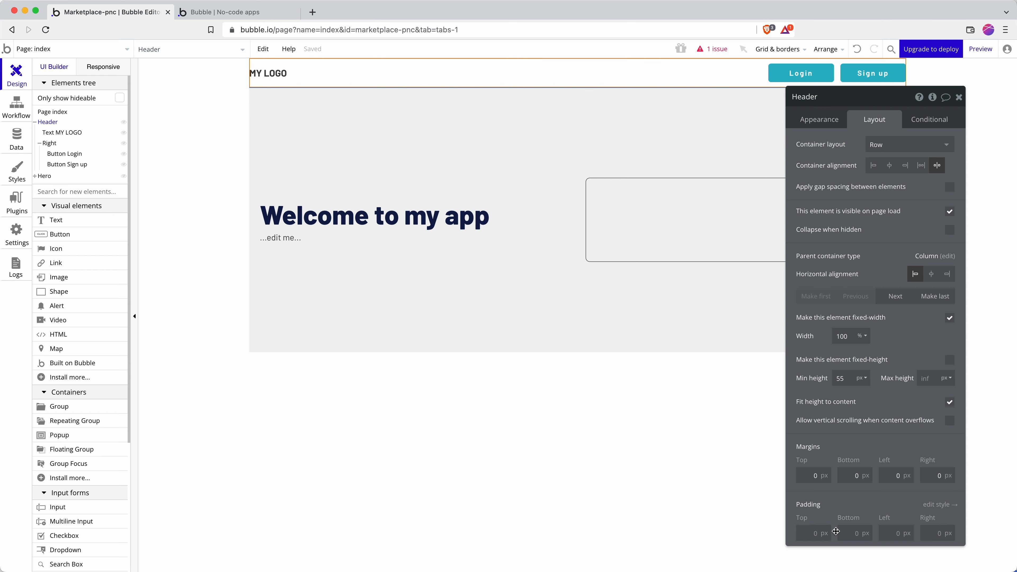
{"action": "left_click", "coordinate": [814, 533]}
{"action": "left_click", "coordinate": [882, 532]}
{"action": "type", "text": "20"}
{"action": "key", "text": "Tab"}
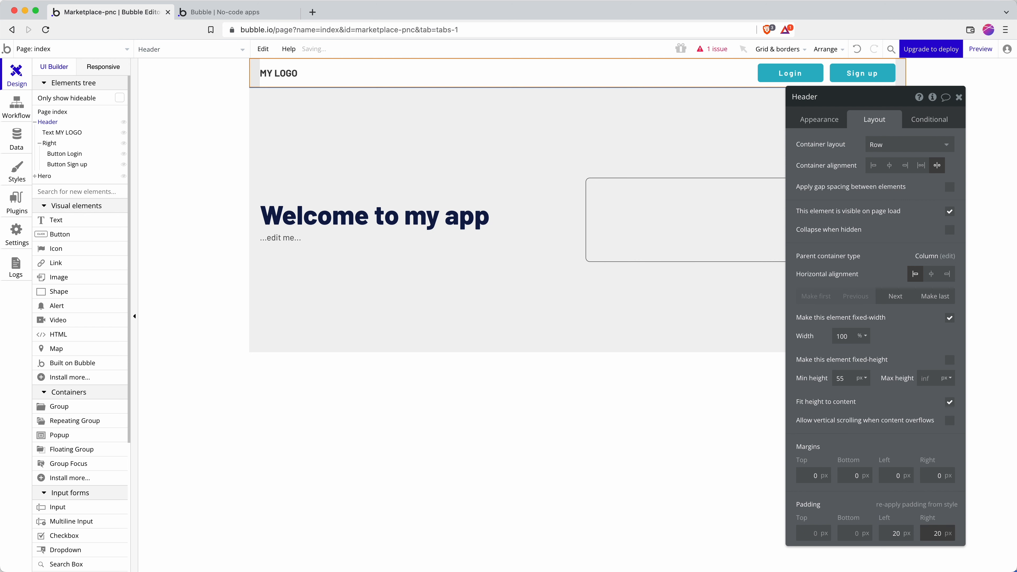
Examine the header in the responsive view at page widths of about 1431 px and 1298 px, and return to the UI builder.
{"action": "left_click", "coordinate": [109, 78]}
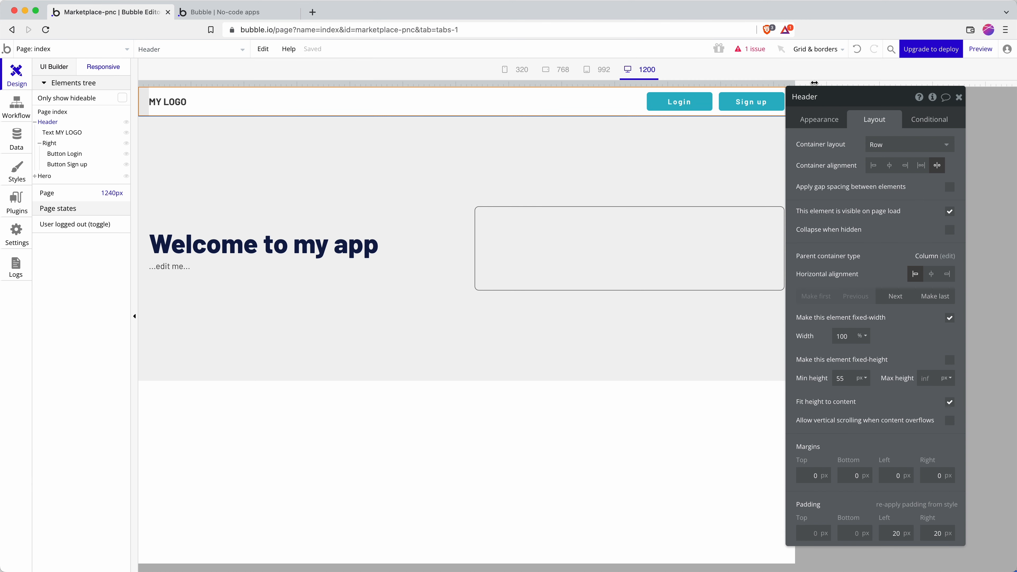
{"action": "left_click_drag", "start_coordinate": [802, 84], "coordinate": [896, 83]}
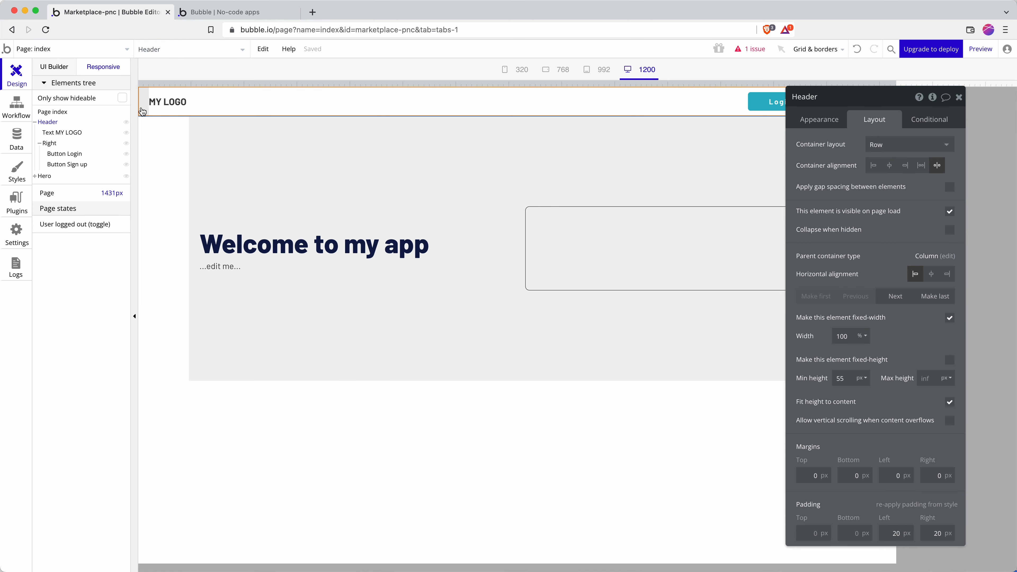
{"action": "left_click_drag", "start_coordinate": [892, 82], "coordinate": [826, 85]}
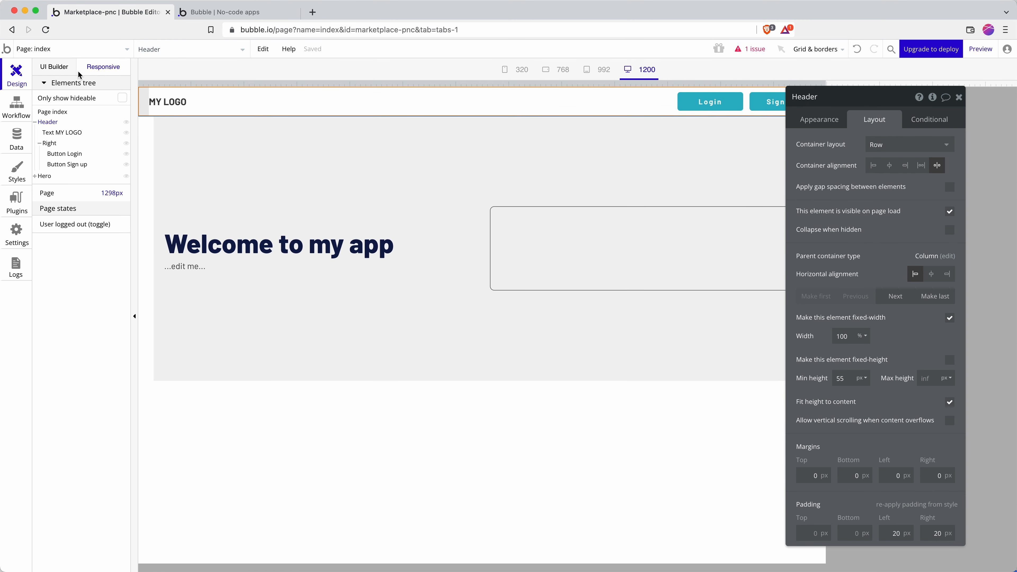
{"action": "left_click", "coordinate": [64, 68]}
Add a text element reading "Intro" to the Header row between the logo and the buttons.
{"action": "left_click", "coordinate": [318, 82]}
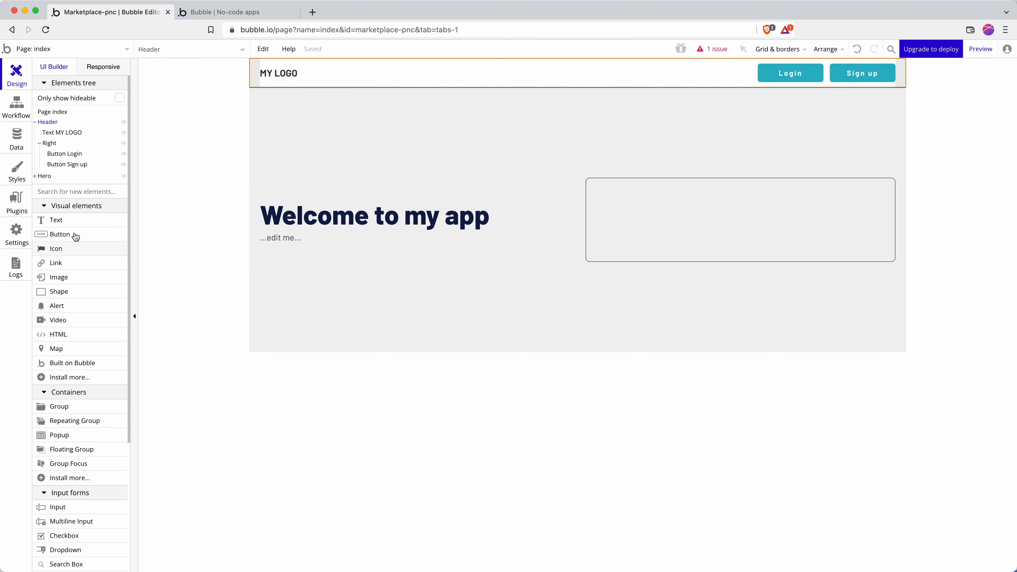
{"action": "left_click", "coordinate": [73, 222]}
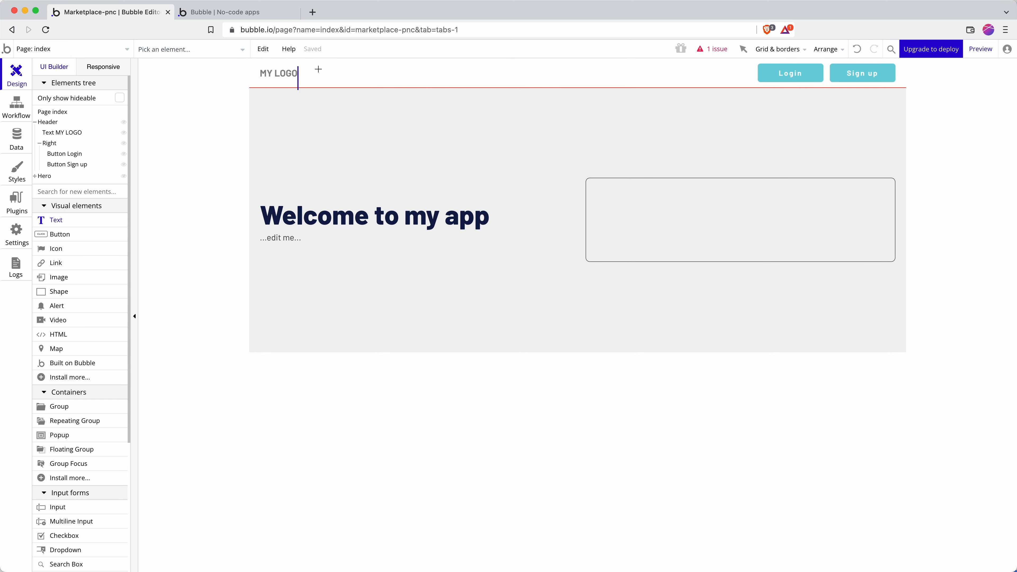
{"action": "left_click_drag", "start_coordinate": [312, 64], "coordinate": [398, 93]}
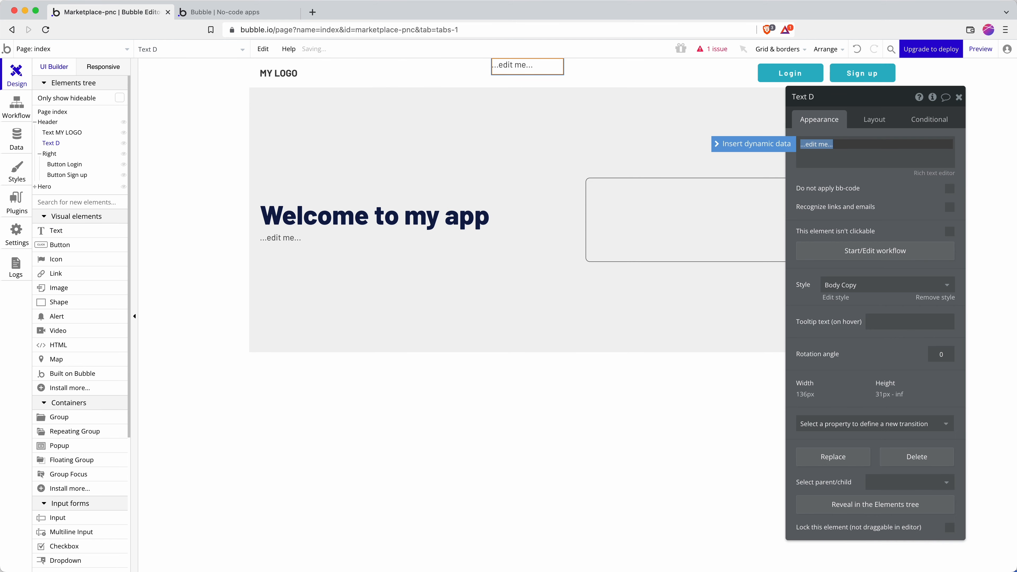
{"action": "key", "text": "super+Tab"}
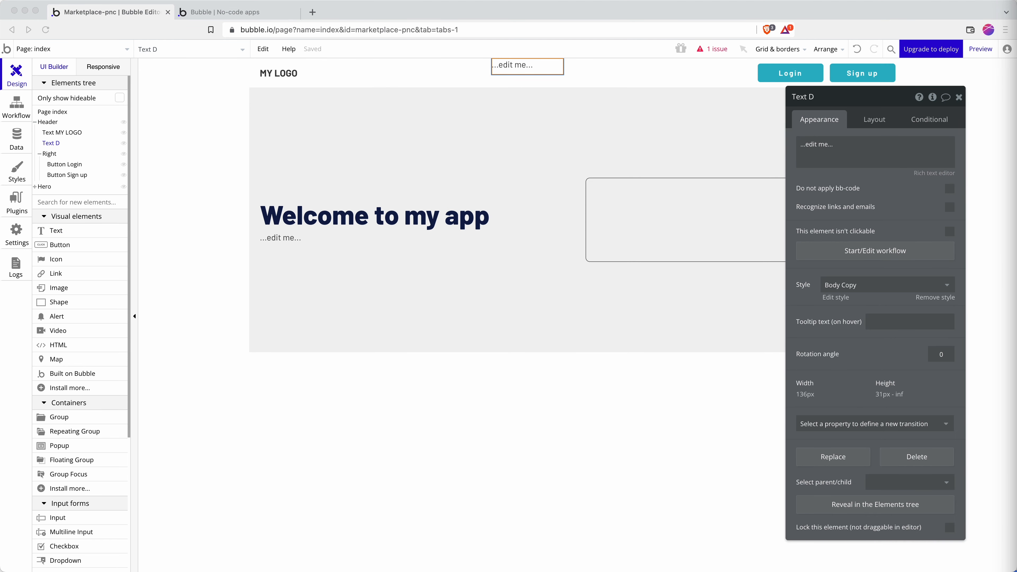
{"action": "left_click", "coordinate": [527, 66]}
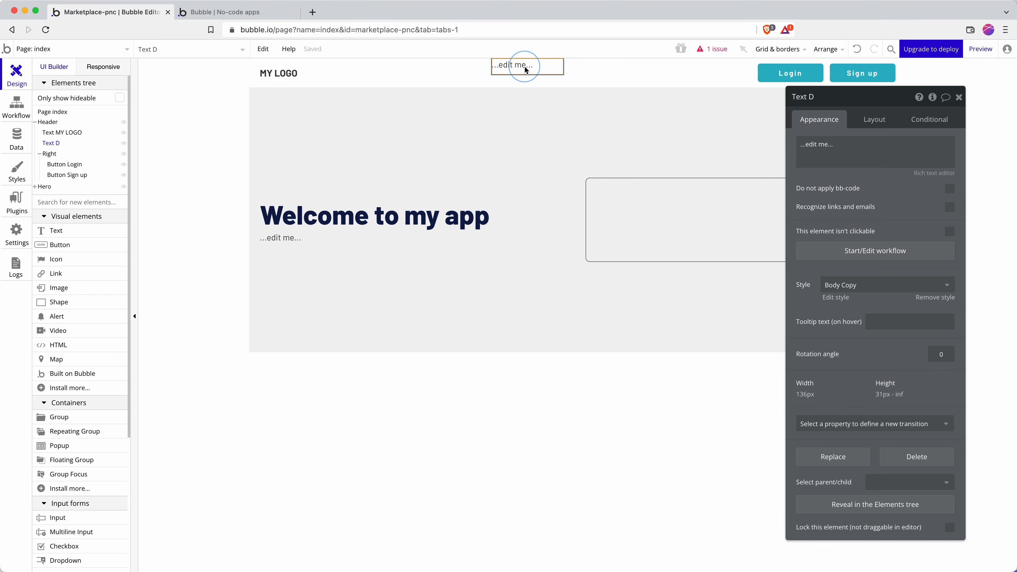
{"action": "left_click_drag", "start_coordinate": [809, 96], "coordinate": [670, 90]}
{"action": "left_click", "coordinate": [686, 144]}
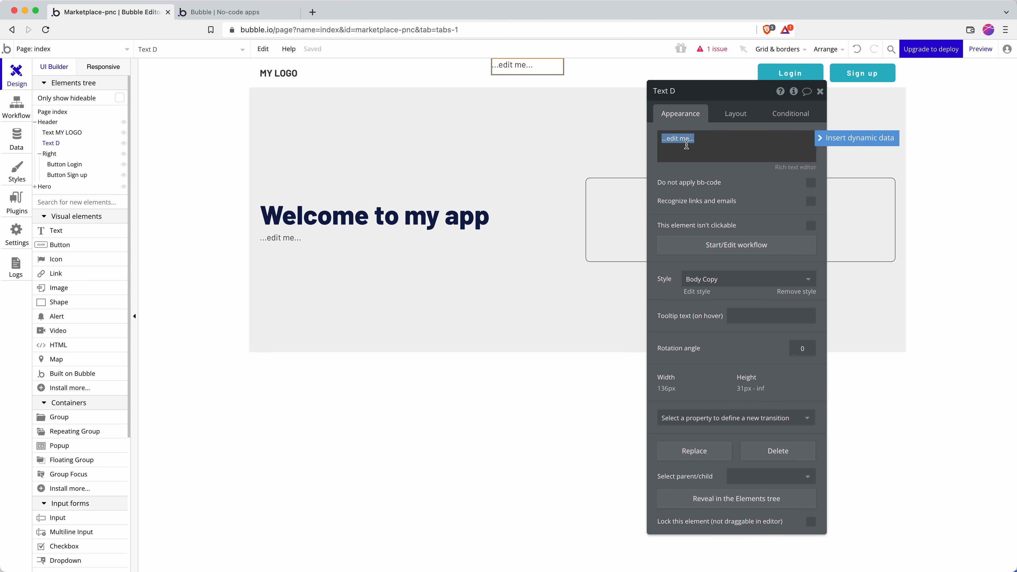
{"action": "key", "text": "BackSpace"}
Make the Intro text non-fixed-width, fit its width to content and set its minimum width to 0 px.
{"action": "left_click", "coordinate": [736, 113]}
{"action": "left_click", "coordinate": [707, 258]}
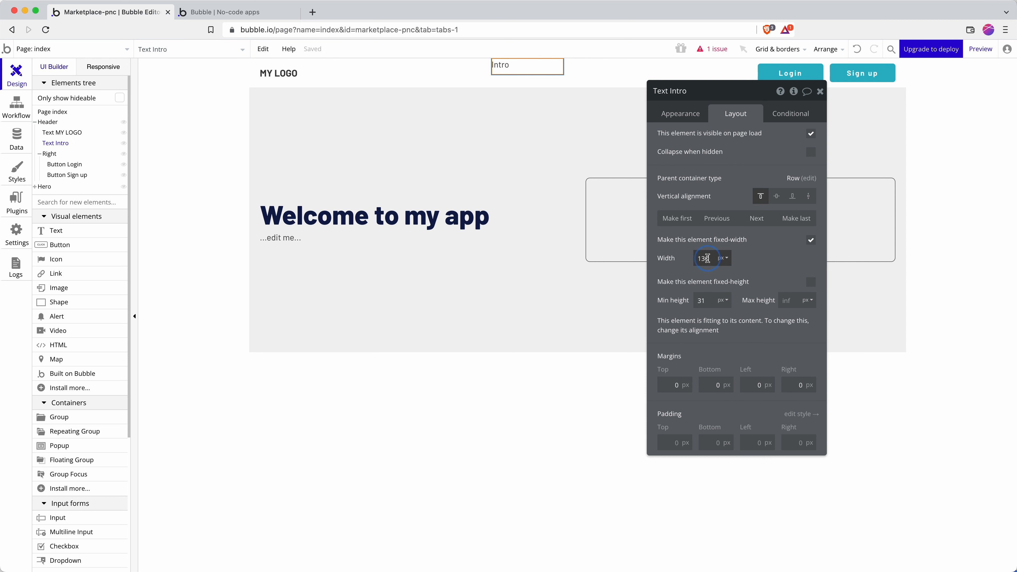
{"action": "left_click", "coordinate": [810, 239]}
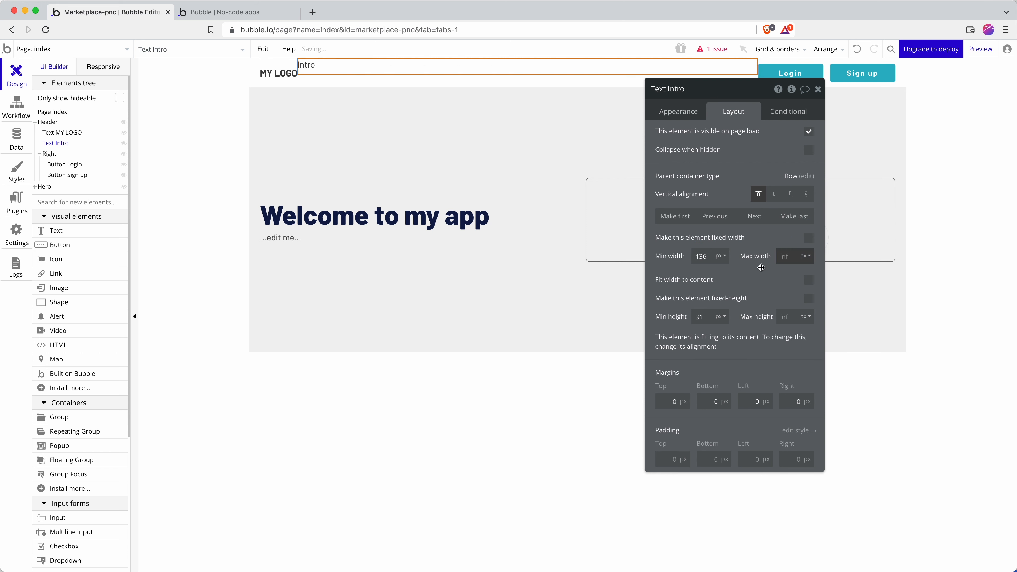
{"action": "left_click", "coordinate": [802, 279]}
{"action": "left_click", "coordinate": [705, 257]}
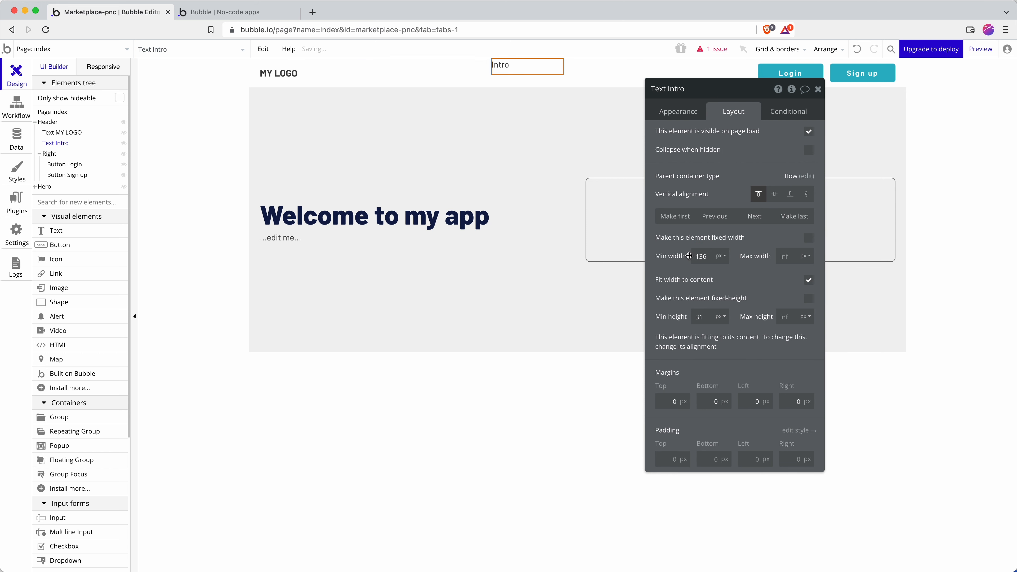
{"action": "type", "text": "0"}
{"action": "key", "text": "Return"}
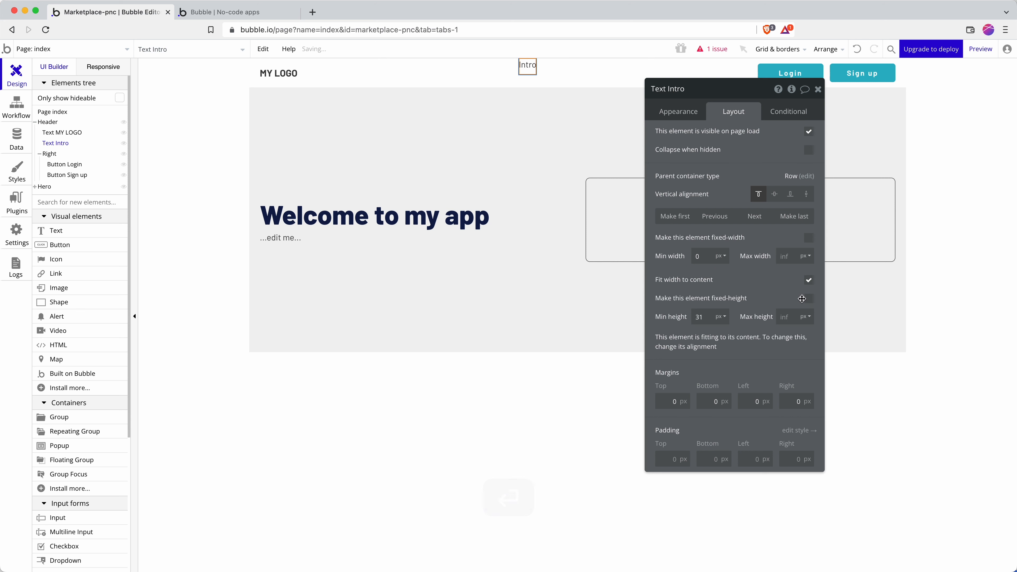
Center the Intro text vertically in the header and set its minimum height to 0 px.
{"action": "left_click", "coordinate": [775, 194]}
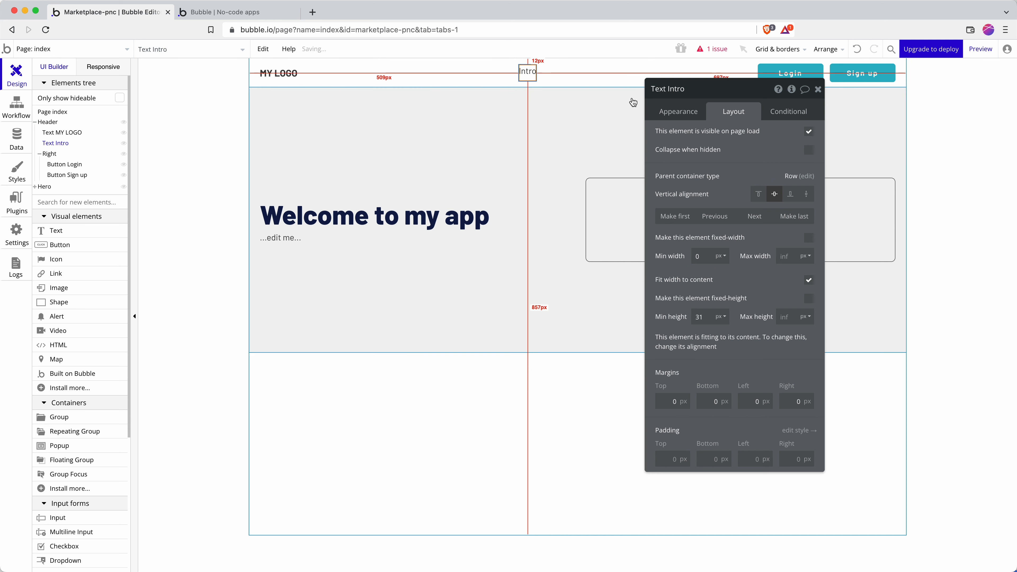
{"action": "double_click", "coordinate": [706, 319]}
{"action": "type", "text": "0"}
{"action": "key", "text": "Return"}
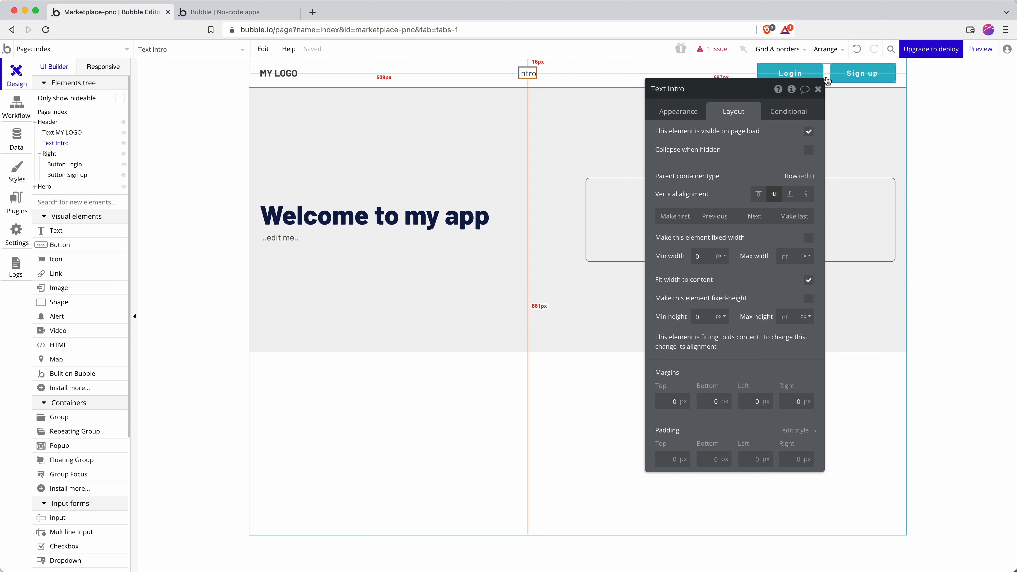
Group the MY LOGO and Intro texts in a Row container and set the new group's minimum width to 0 px.
{"action": "left_click", "coordinate": [279, 73], "text": "shift"}
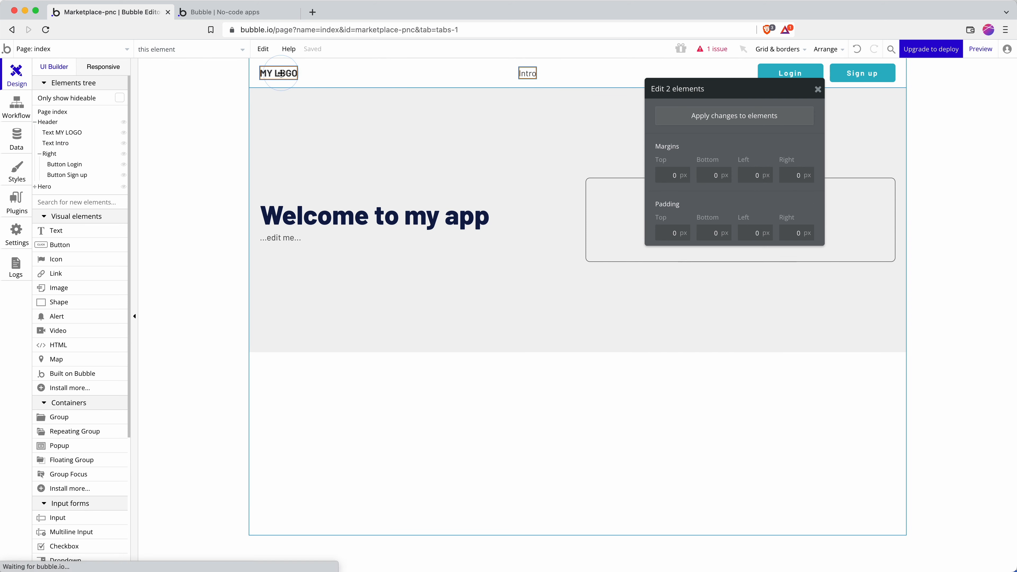
{"action": "right_click", "coordinate": [523, 71]}
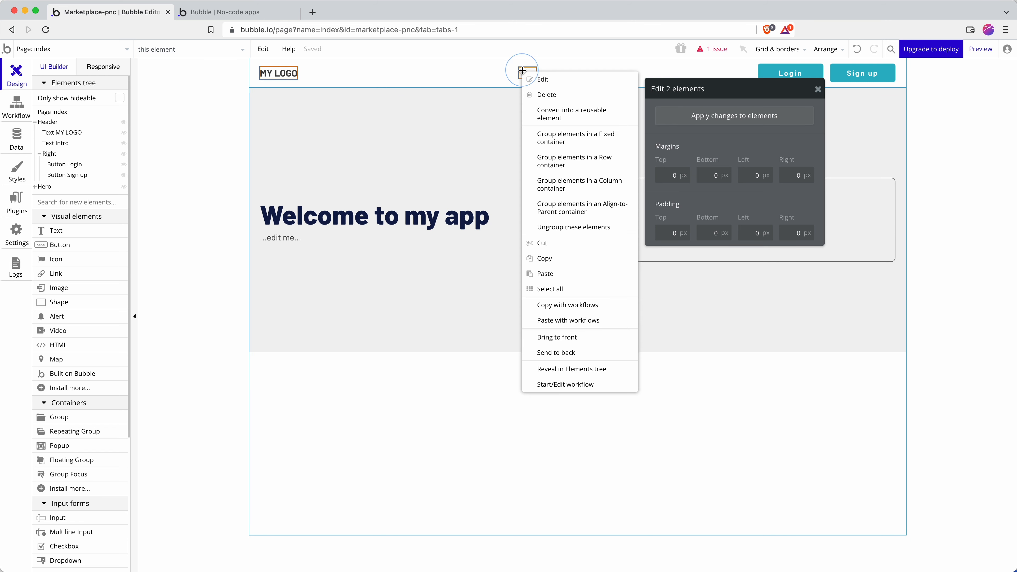
{"action": "left_click", "coordinate": [575, 161]}
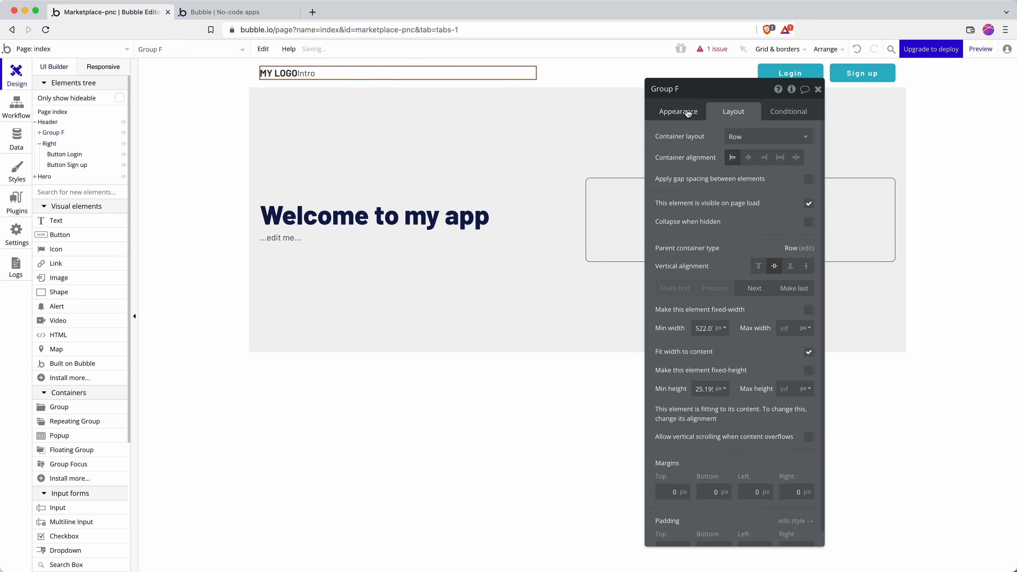
{"action": "left_click", "coordinate": [699, 328]}
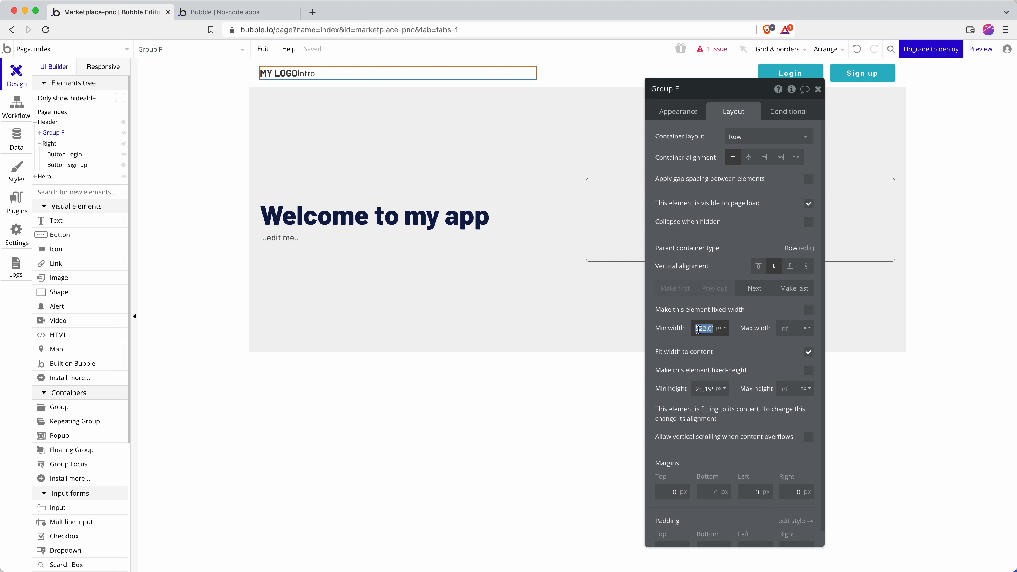
{"action": "type", "text": "0"}
{"action": "key", "text": "Return"}
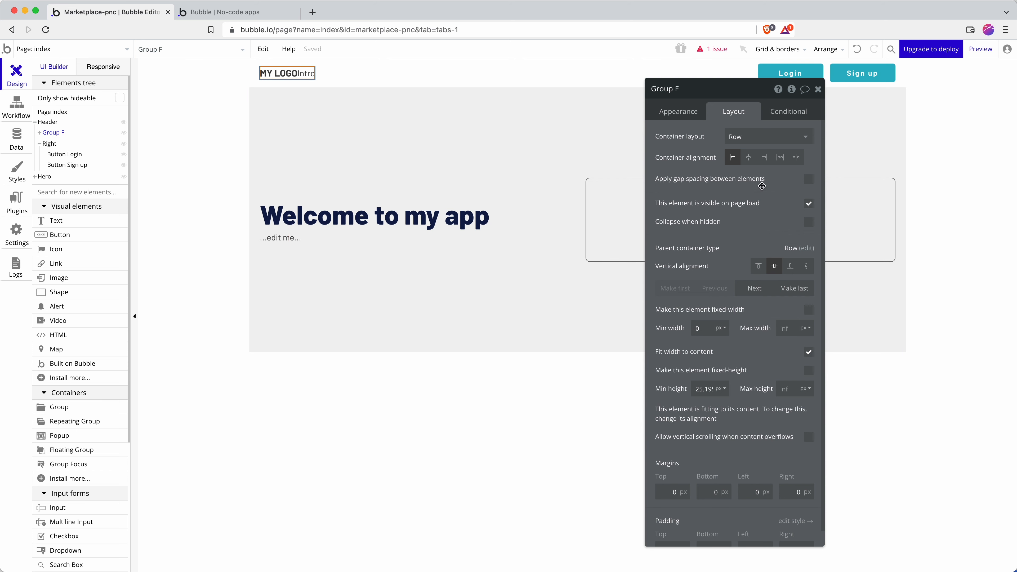
Give the MY LOGO text a 30 px right margin and wrap the Intro text in its own Row container.
{"action": "left_click", "coordinate": [274, 76]}
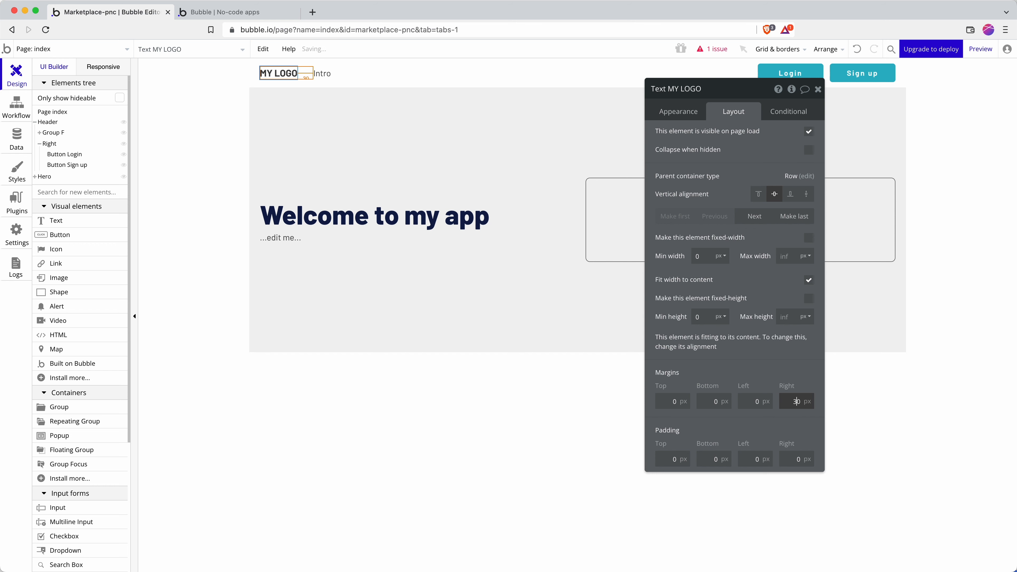
{"action": "left_click", "coordinate": [320, 73]}
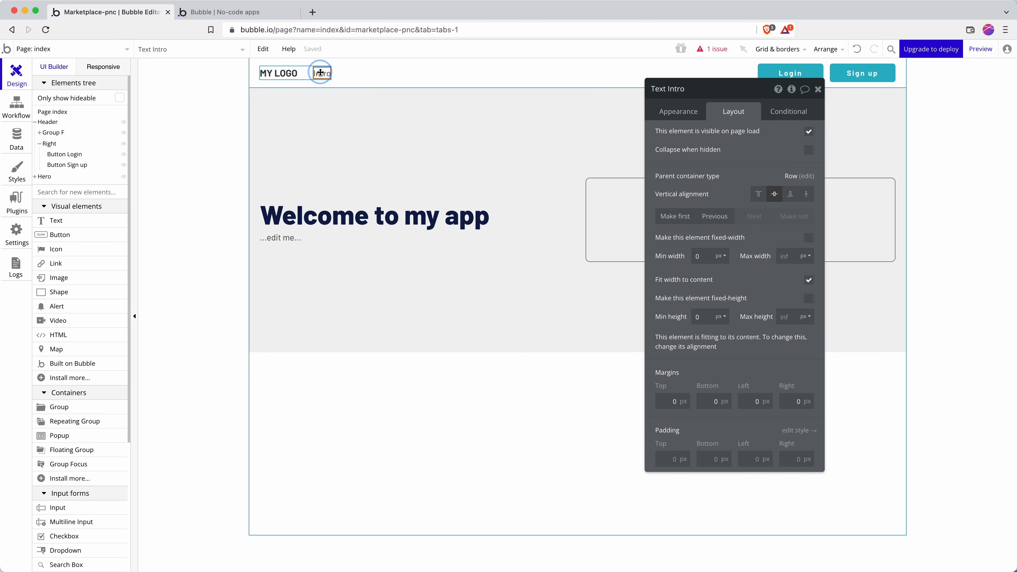
{"action": "right_click", "coordinate": [321, 72]}
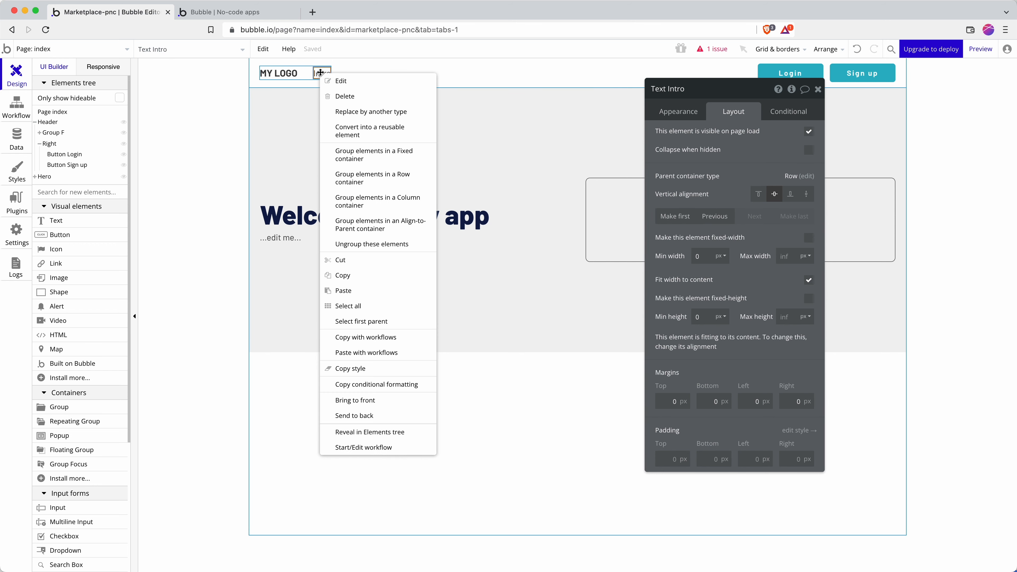
{"action": "left_click", "coordinate": [371, 178]}
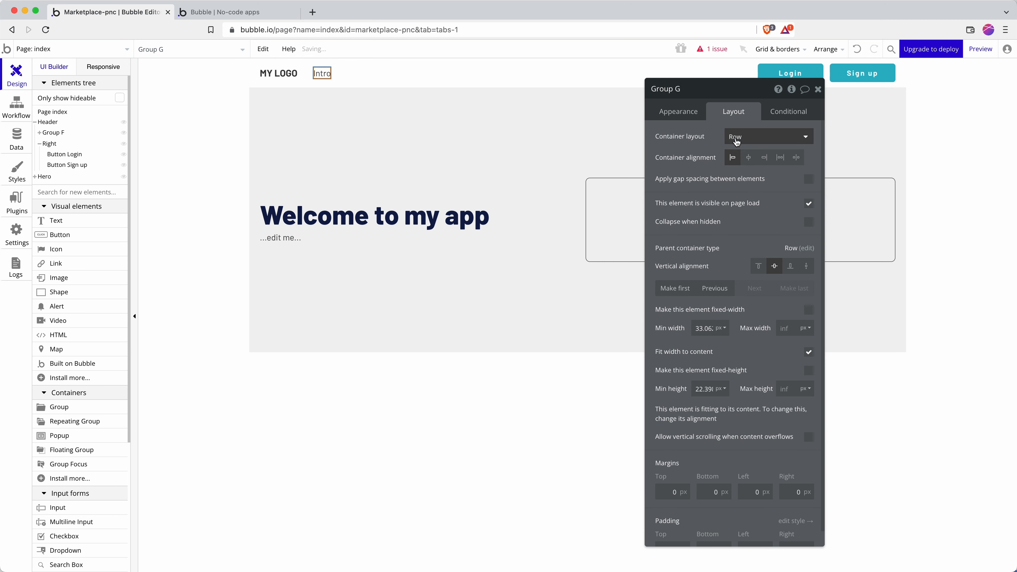
Paste two copies of the Intro text beside the original in its Row container.
{"action": "left_click", "coordinate": [324, 73]}
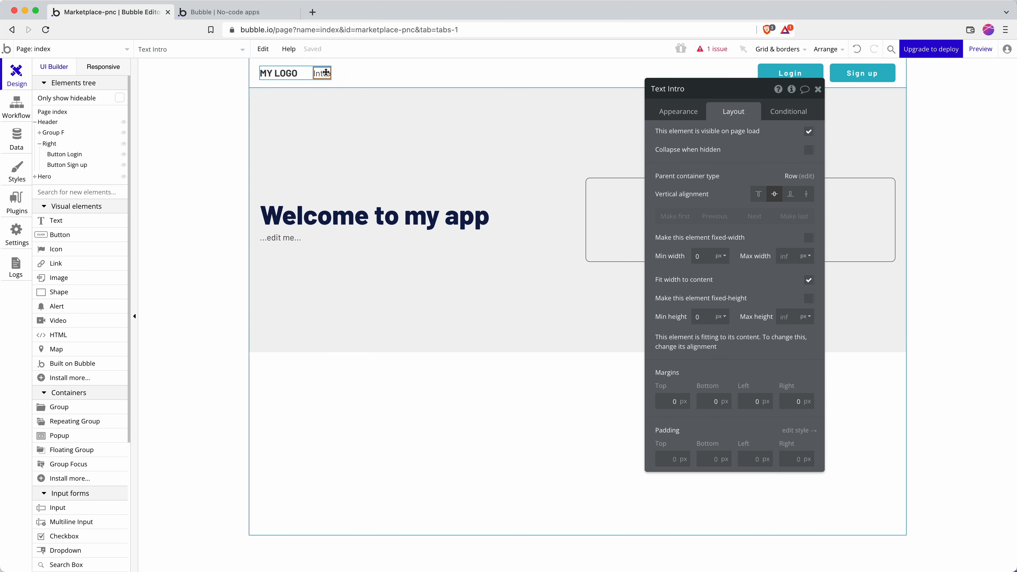
{"action": "key", "text": "super+v"}
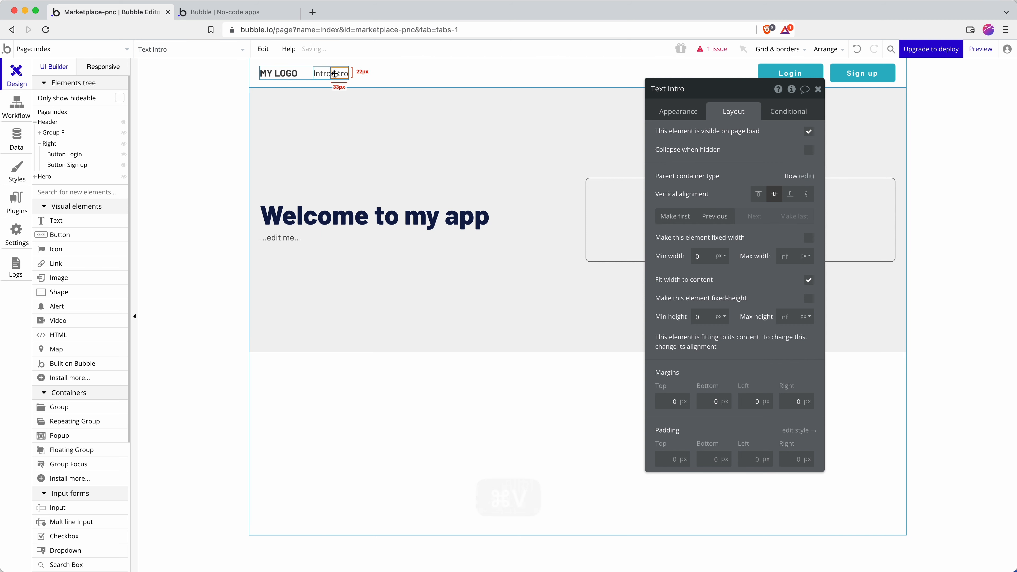
{"action": "key", "text": "super+v"}
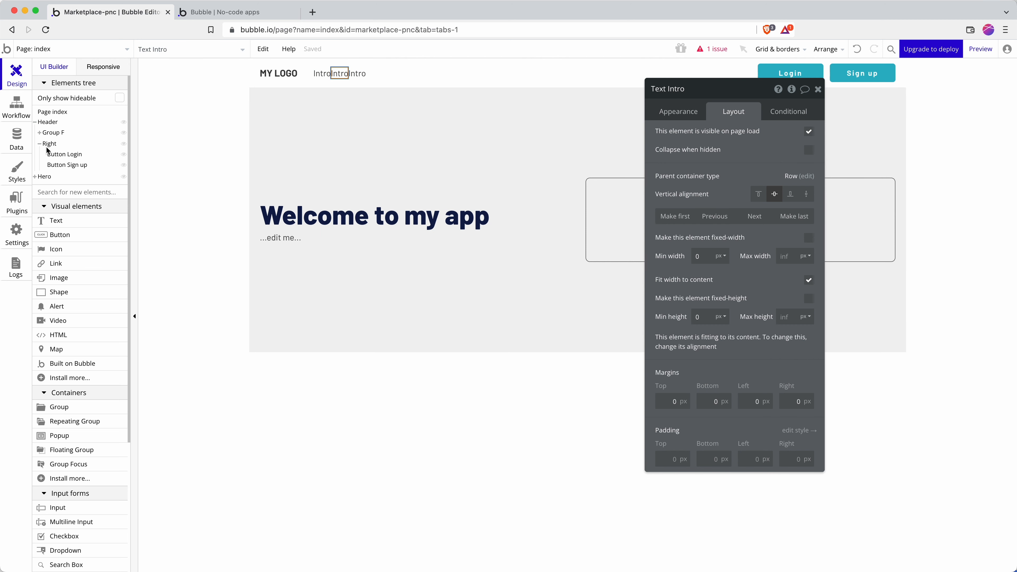
Turn on gap spacing for the Row group holding the three Intro texts and set its column gap to 12 px.
{"action": "left_click", "coordinate": [39, 133]}
{"action": "left_click", "coordinate": [56, 154]}
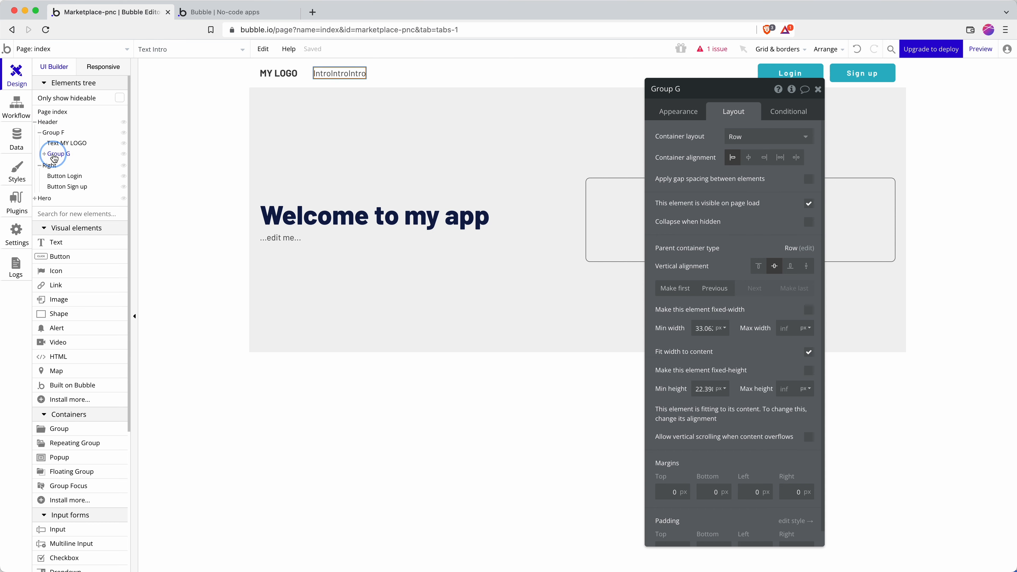
{"action": "left_click", "coordinate": [809, 179]}
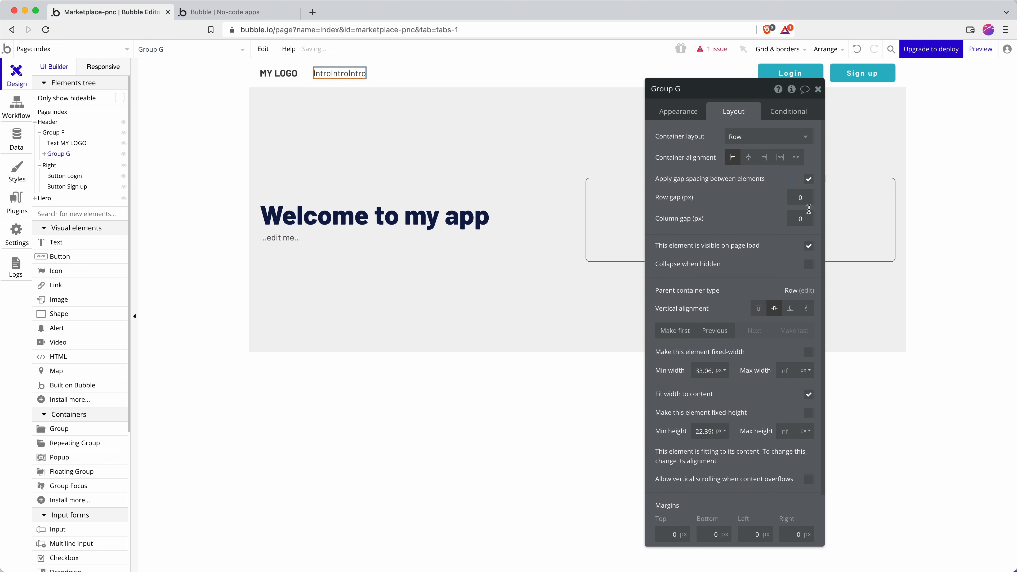
{"action": "left_click", "coordinate": [800, 214]}
{"action": "key", "text": "Return"}
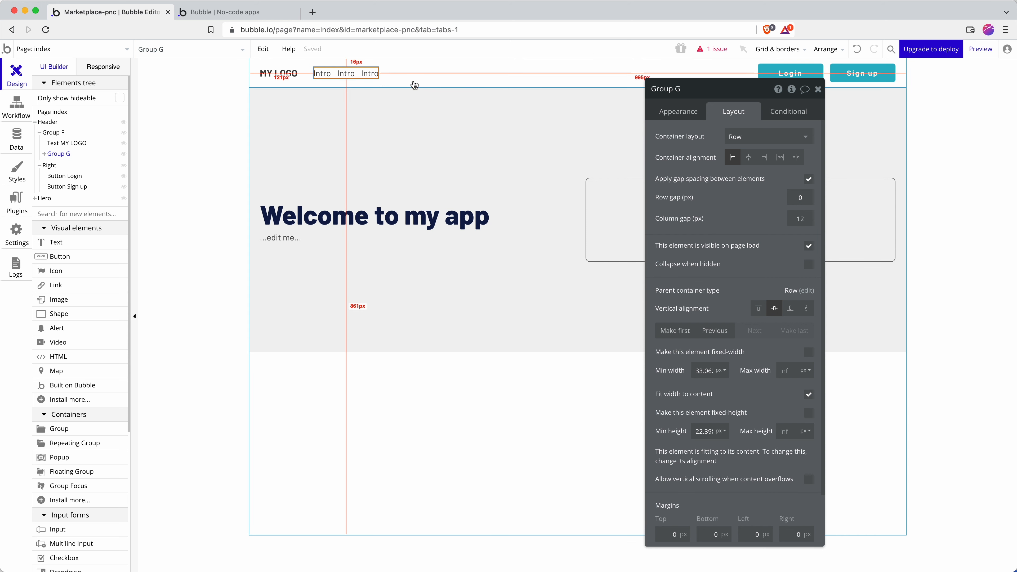
Change the second Intro text in the header to "How to" and the third to "FAQs".
{"action": "left_click", "coordinate": [343, 77]}
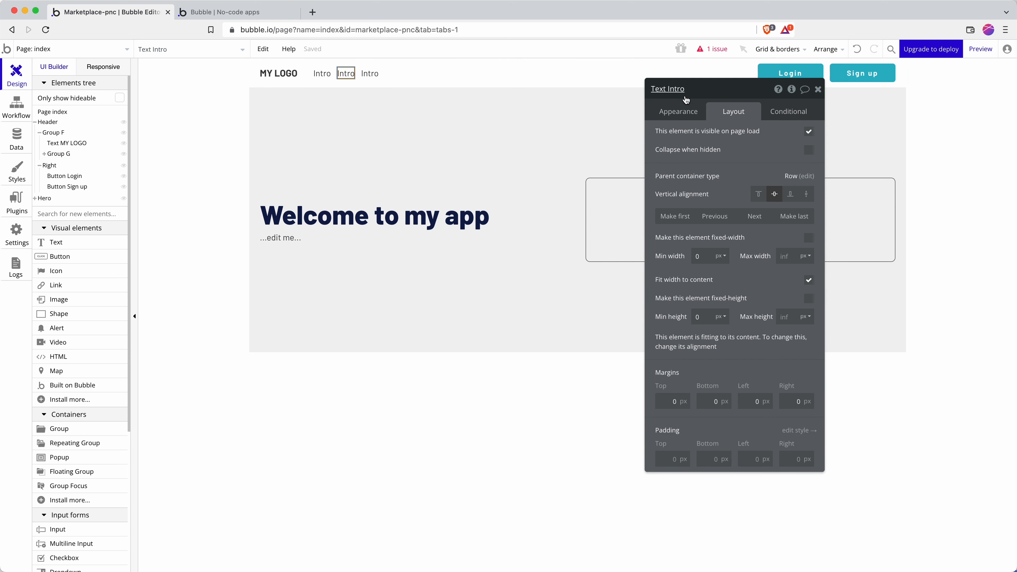
{"action": "left_click", "coordinate": [679, 111]}
{"action": "left_click", "coordinate": [734, 145]}
{"action": "type", "text": "How y"}
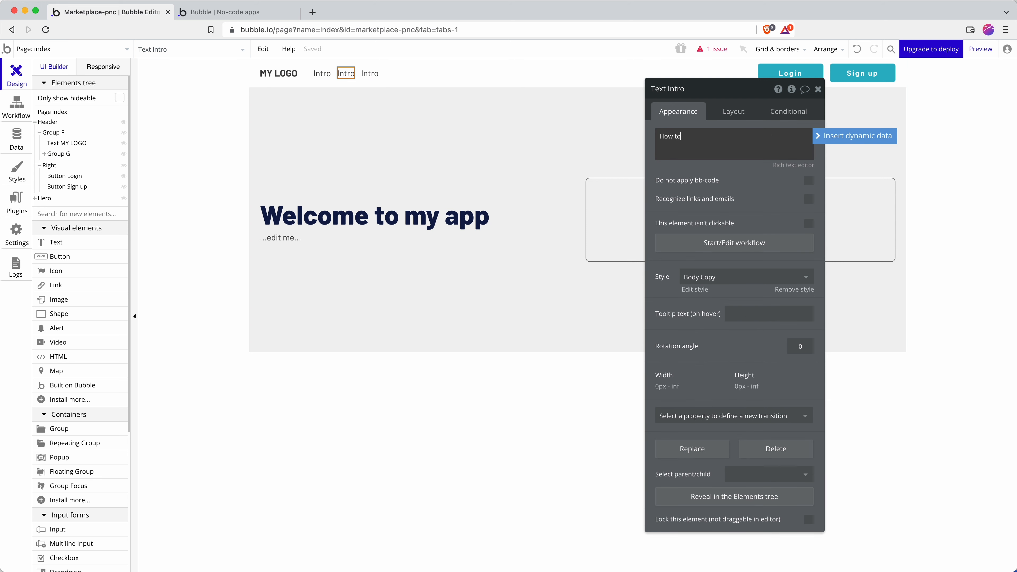
{"action": "left_click", "coordinate": [370, 73]}
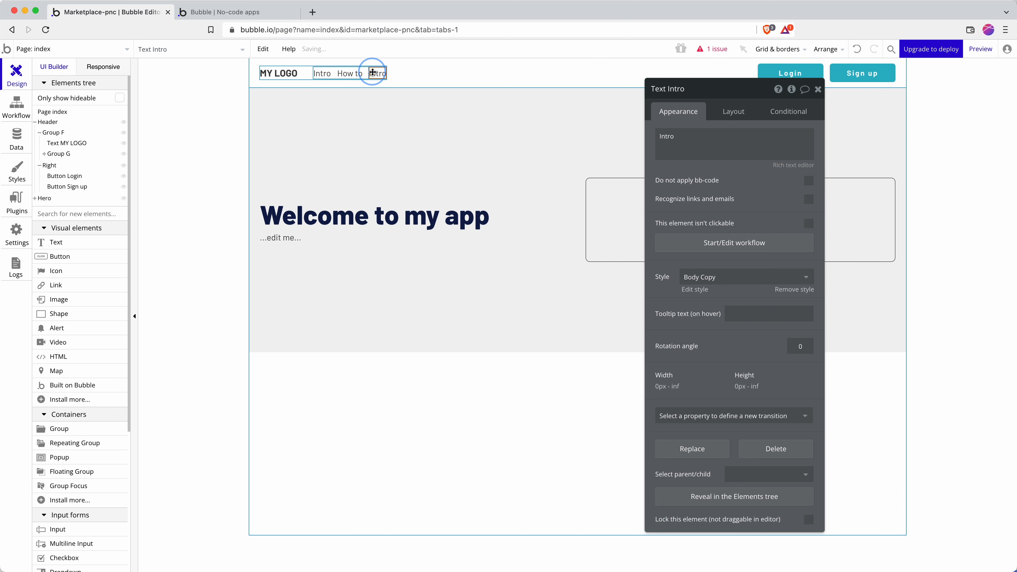
{"action": "left_click", "coordinate": [694, 136]}
{"action": "type", "text": "FAQs"}
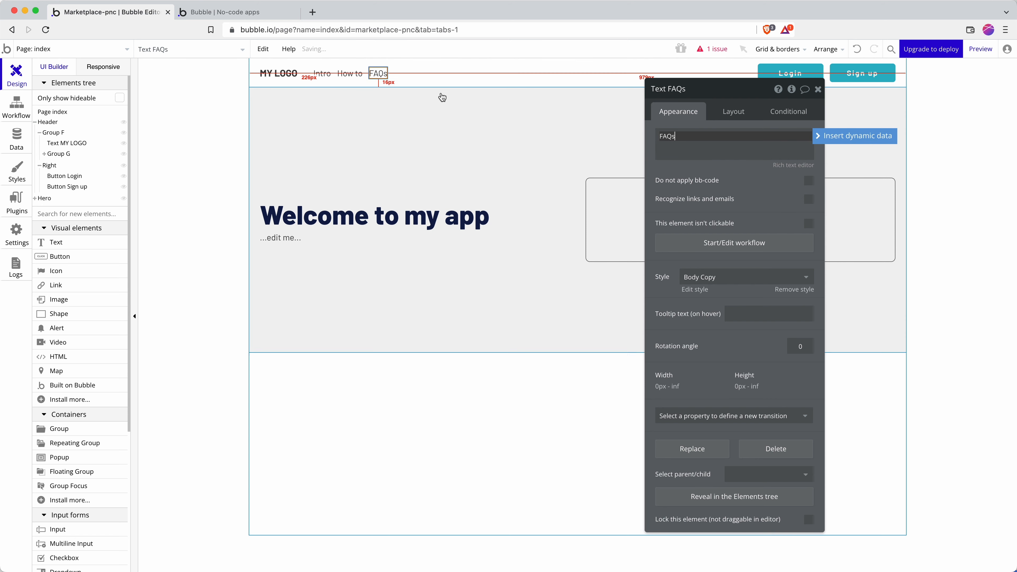
Reload the page preview to check the header's navigation texts, and return to the editor.
{"action": "left_click", "coordinate": [236, 12]}
{"action": "left_click", "coordinate": [247, 30]}
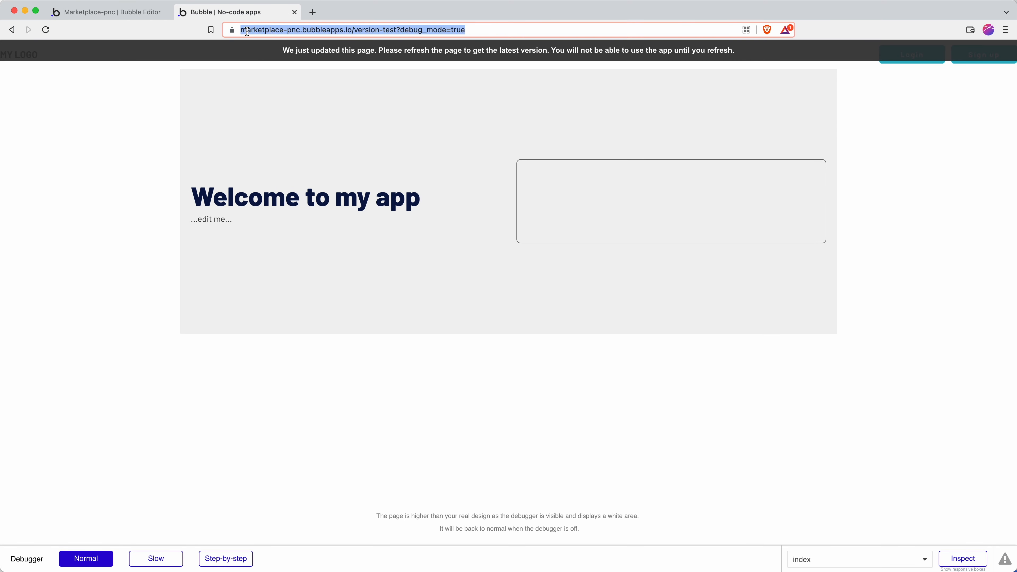
{"action": "key", "text": "Return"}
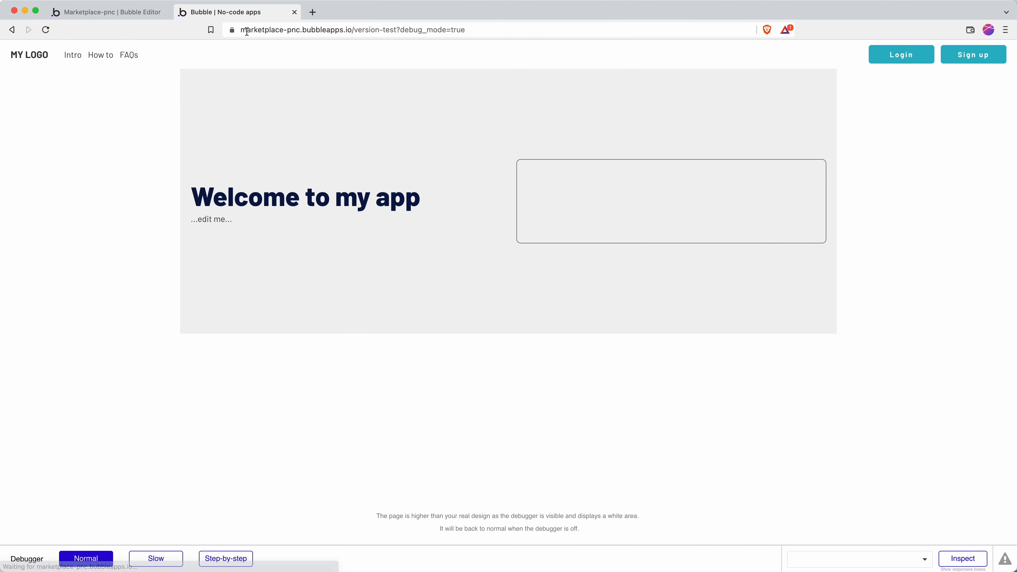
{"action": "left_click", "coordinate": [130, 18]}
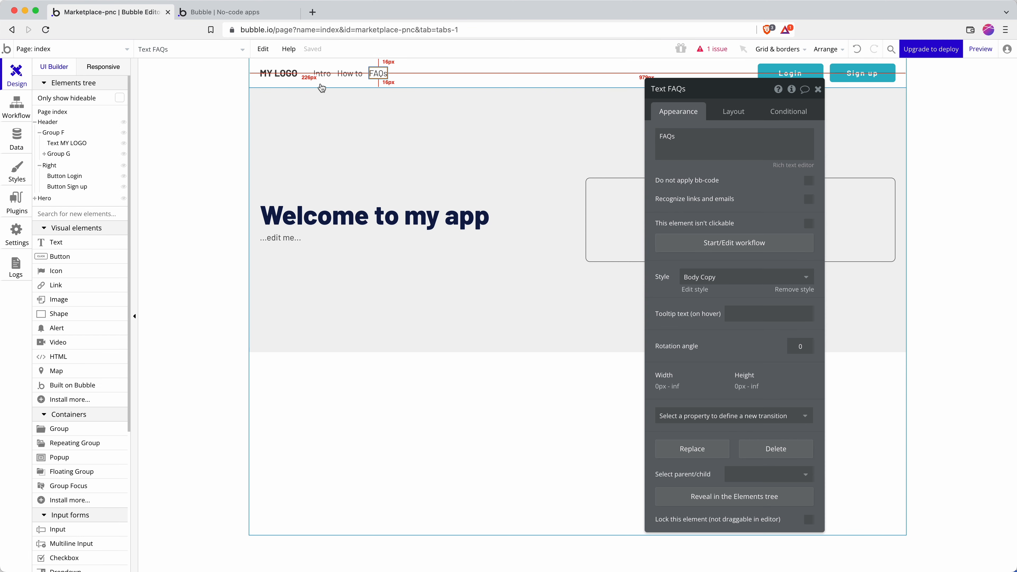
Draw a Group Focus element about 145 by 137 px on the page below the header's navigation texts.
{"action": "left_click", "coordinate": [321, 73]}
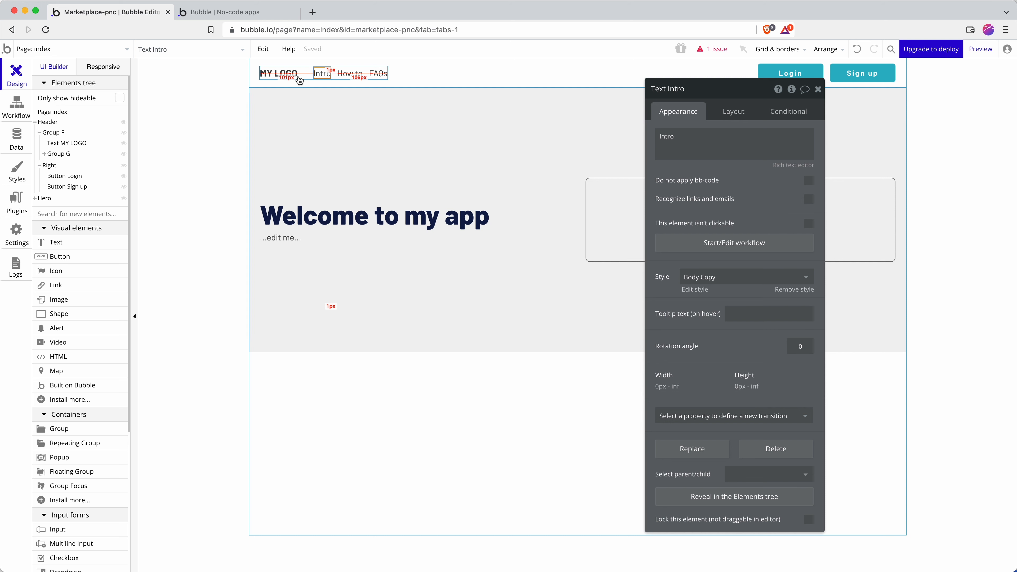
{"action": "scroll", "coordinate": [78, 424], "scroll_direction": "down", "scroll_amount": 3}
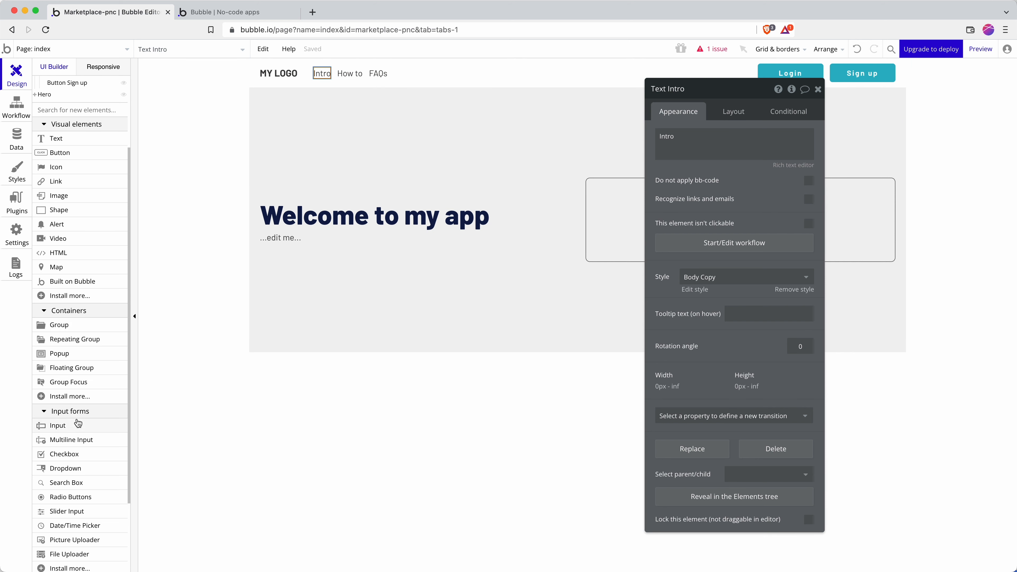
{"action": "scroll", "coordinate": [78, 424], "scroll_direction": "down", "scroll_amount": 2}
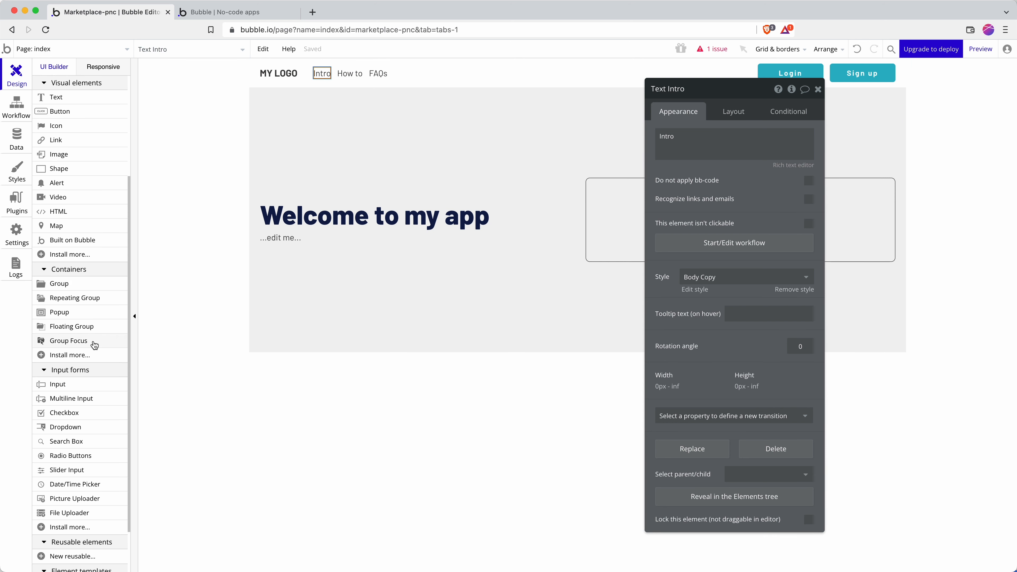
{"action": "left_click", "coordinate": [94, 342]}
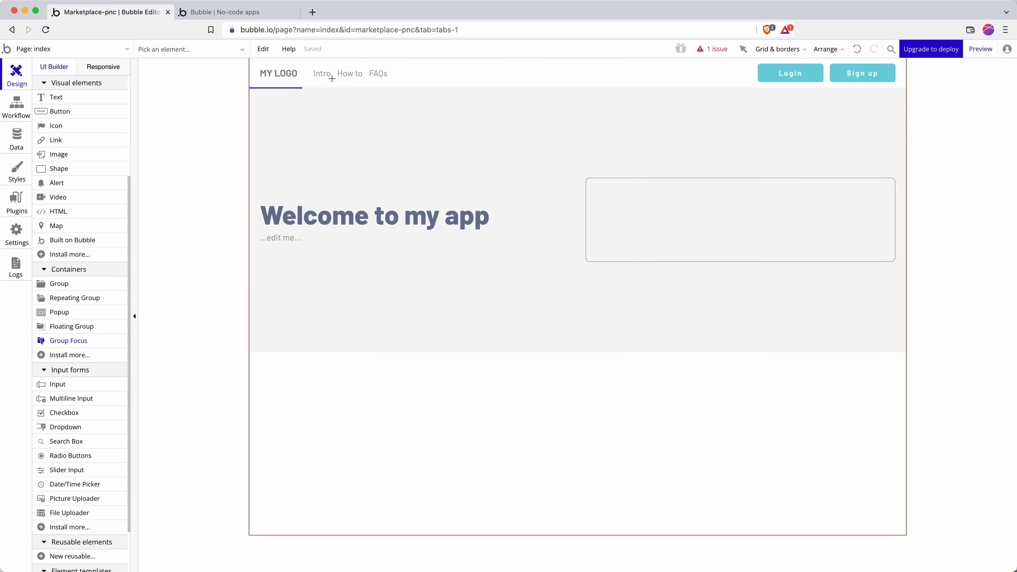
{"action": "left_click_drag", "start_coordinate": [321, 92], "coordinate": [410, 178]}
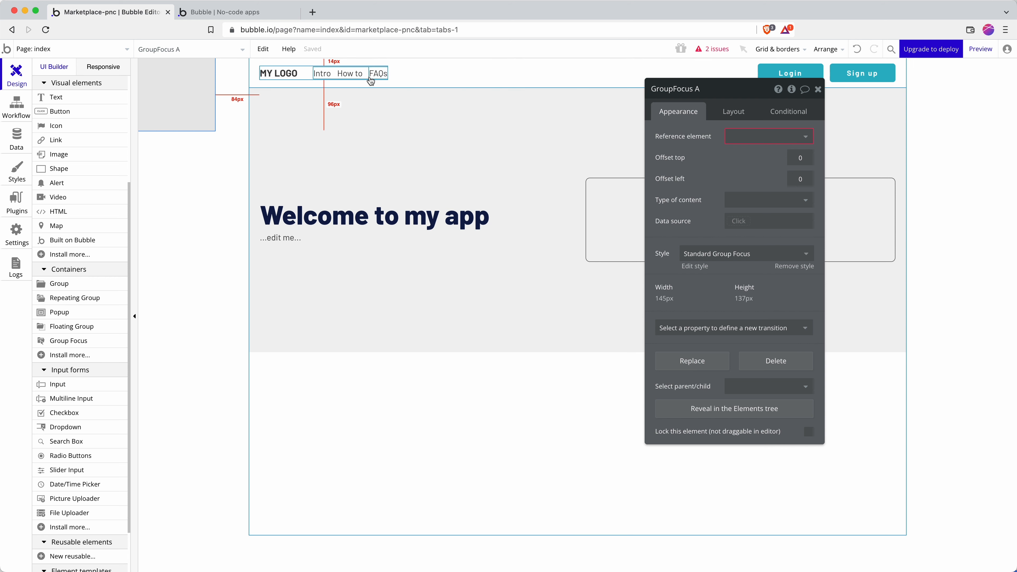
Set the Group Focus's reference element to Text Intro and its top offset to 12.
{"action": "left_click", "coordinate": [757, 135]}
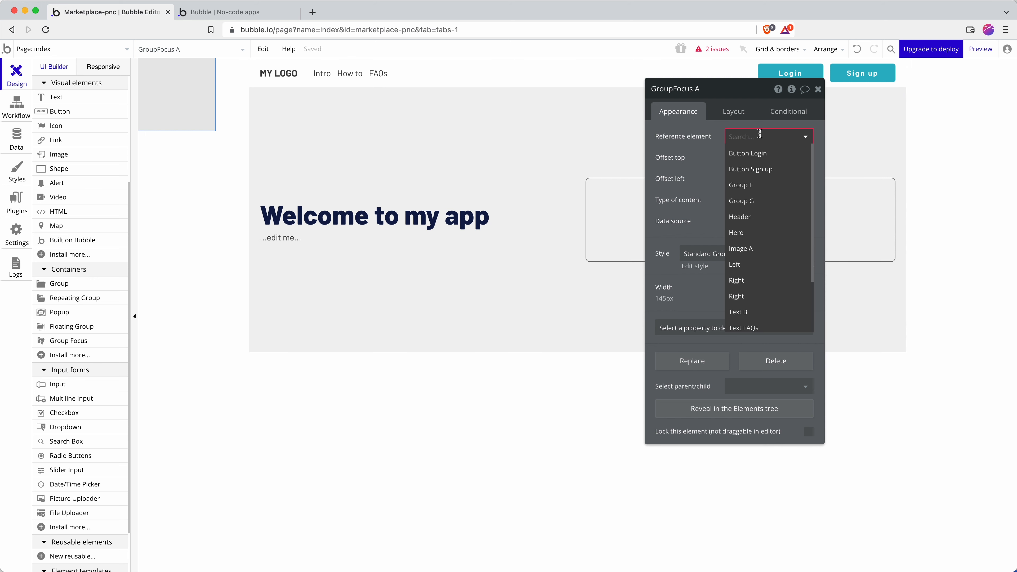
{"action": "type", "text": "intro"}
{"action": "left_click", "coordinate": [766, 154]}
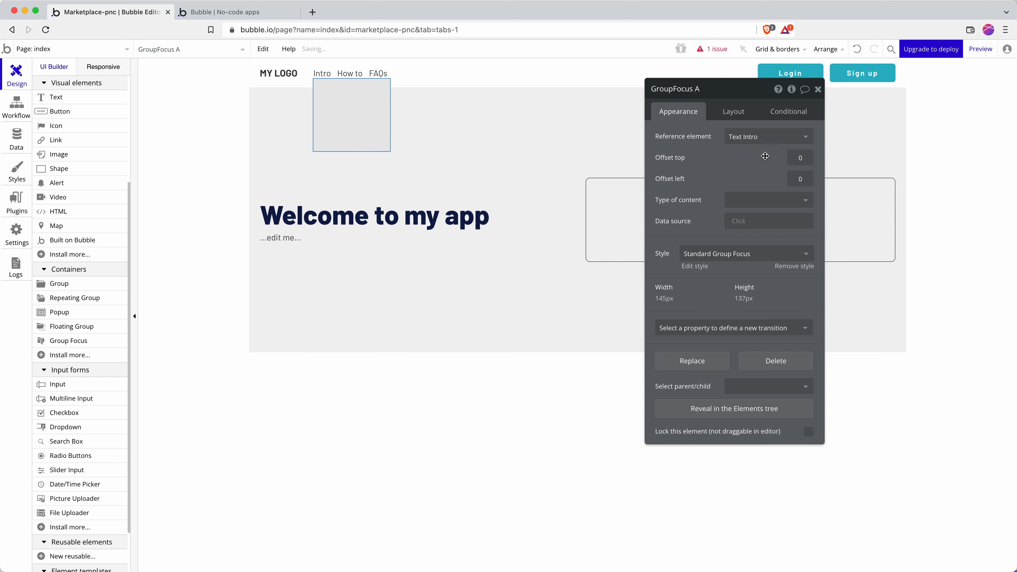
{"action": "left_click", "coordinate": [802, 157]}
{"action": "type", "text": "12"}
{"action": "key", "text": "Return"}
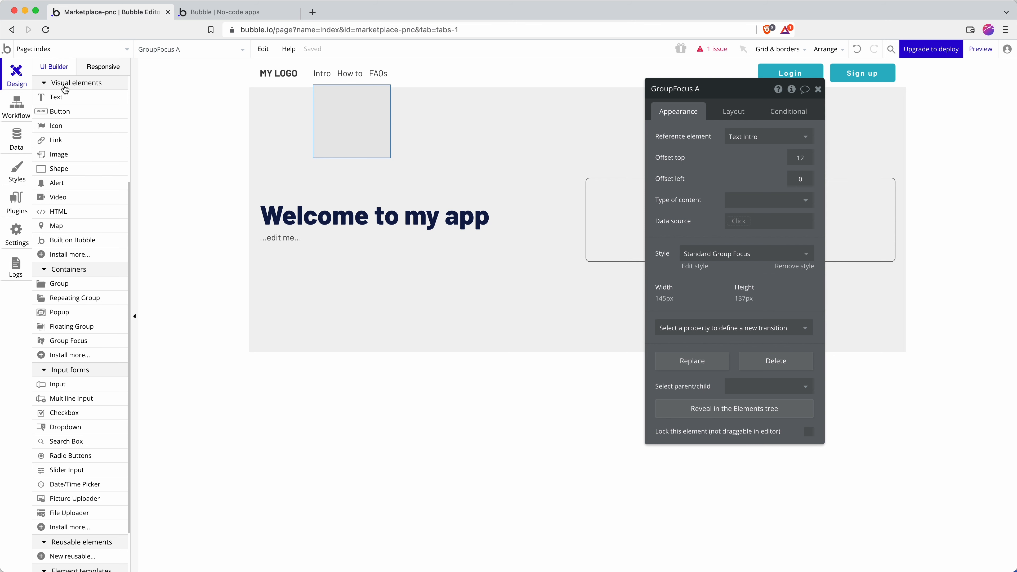
Add a text element inside the Group Focus and set the Group Focus's container layout to Column.
{"action": "left_click", "coordinate": [65, 99]}
{"action": "left_click_drag", "start_coordinate": [320, 99], "coordinate": [386, 132]}
{"action": "left_click", "coordinate": [352, 137]}
{"action": "left_click", "coordinate": [738, 115]}
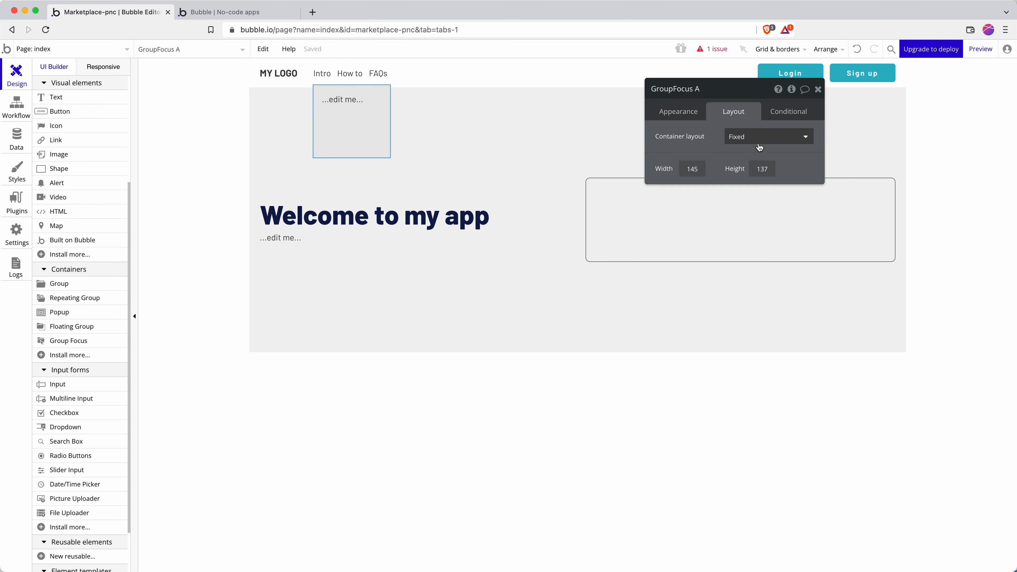
{"action": "left_click", "coordinate": [760, 139]}
{"action": "left_click", "coordinate": [746, 199]}
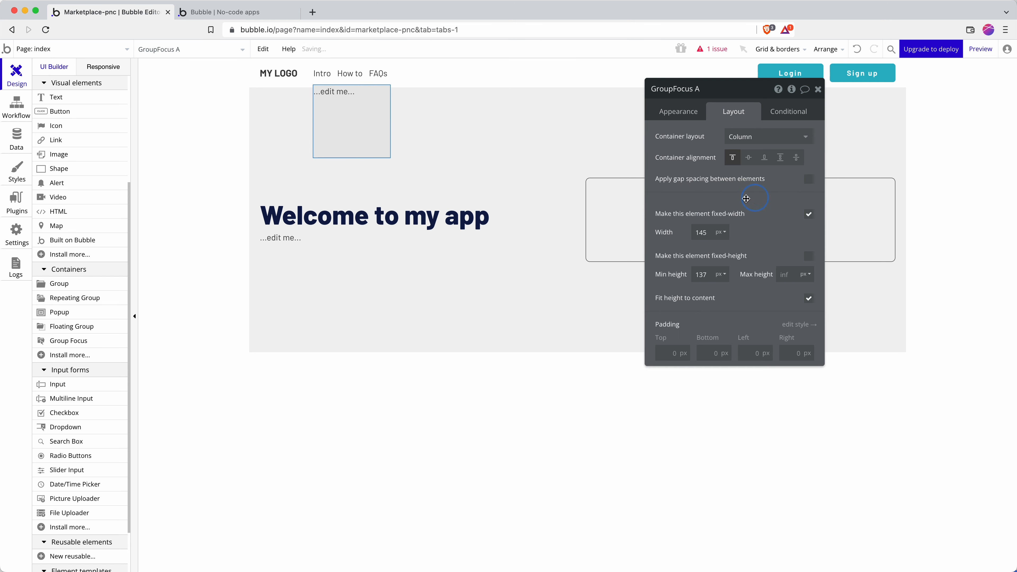
Copy the text inside the Group Focus and paste two duplicates into the same column.
{"action": "left_click", "coordinate": [353, 99]}
{"action": "key", "text": "super+c"}
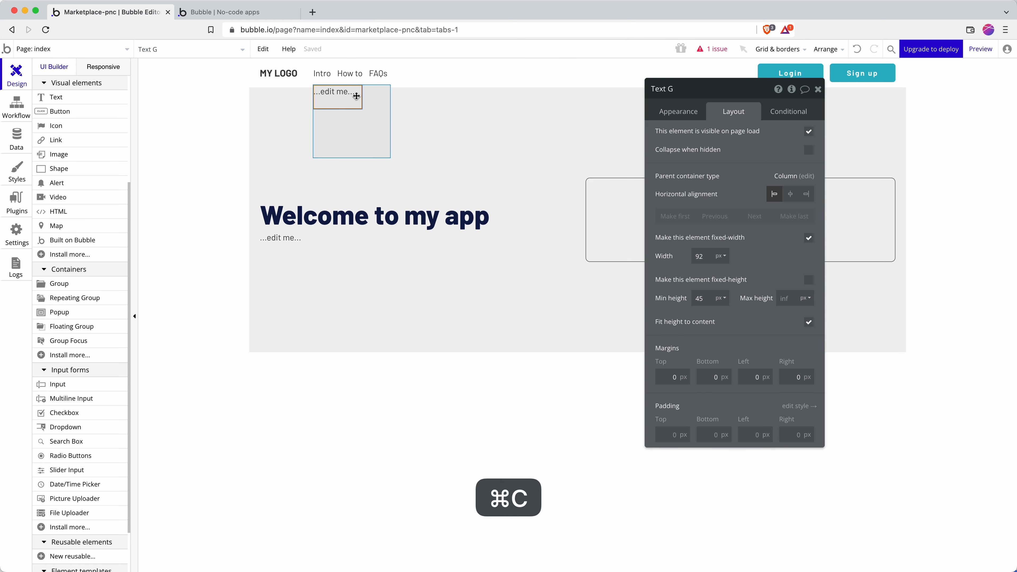
{"action": "key", "text": "super+v"}
{"action": "key", "text": "super+v"}
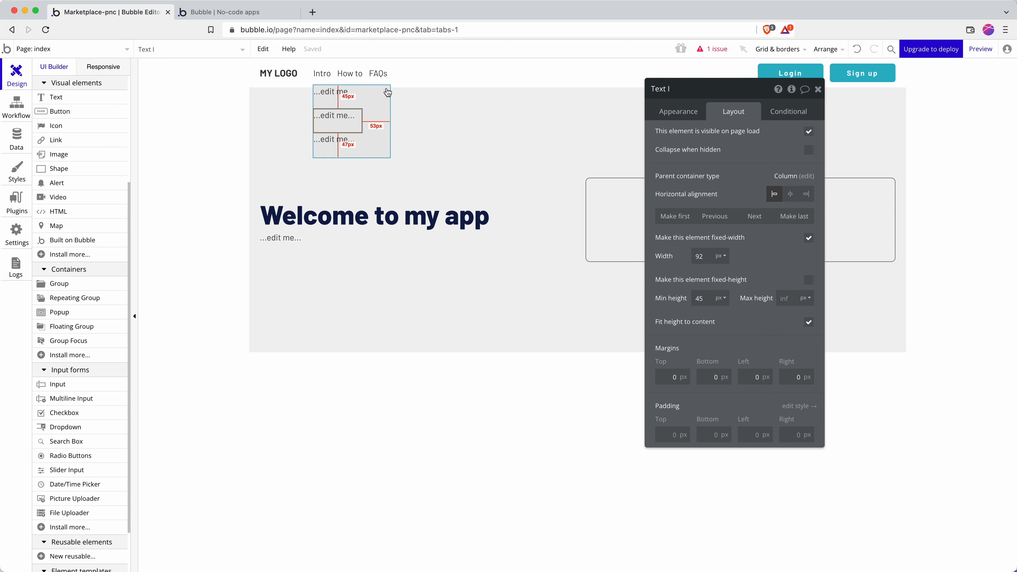
Create a click workflow for the Intro text in the header.
{"action": "left_click", "coordinate": [320, 73]}
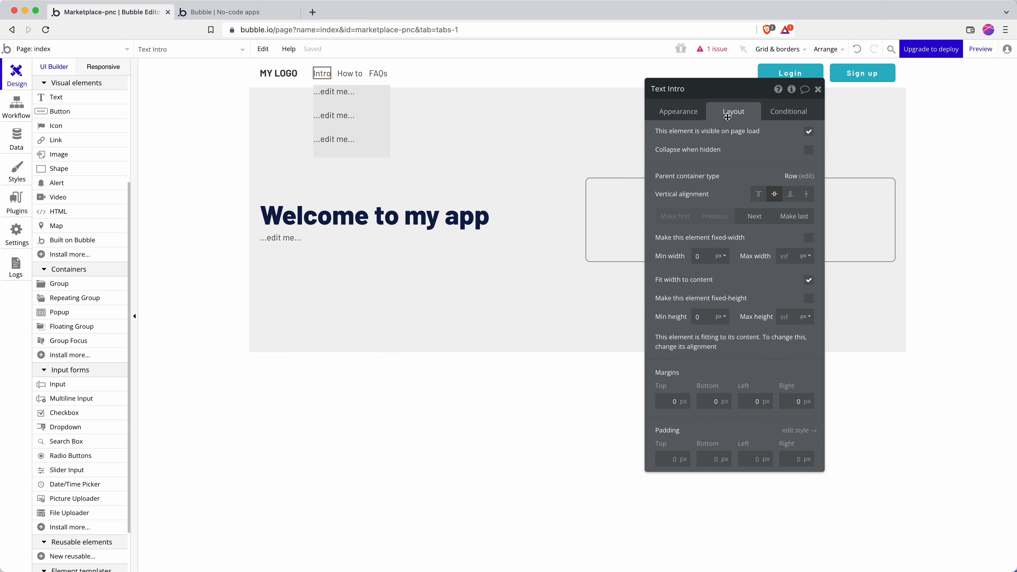
{"action": "left_click", "coordinate": [681, 117]}
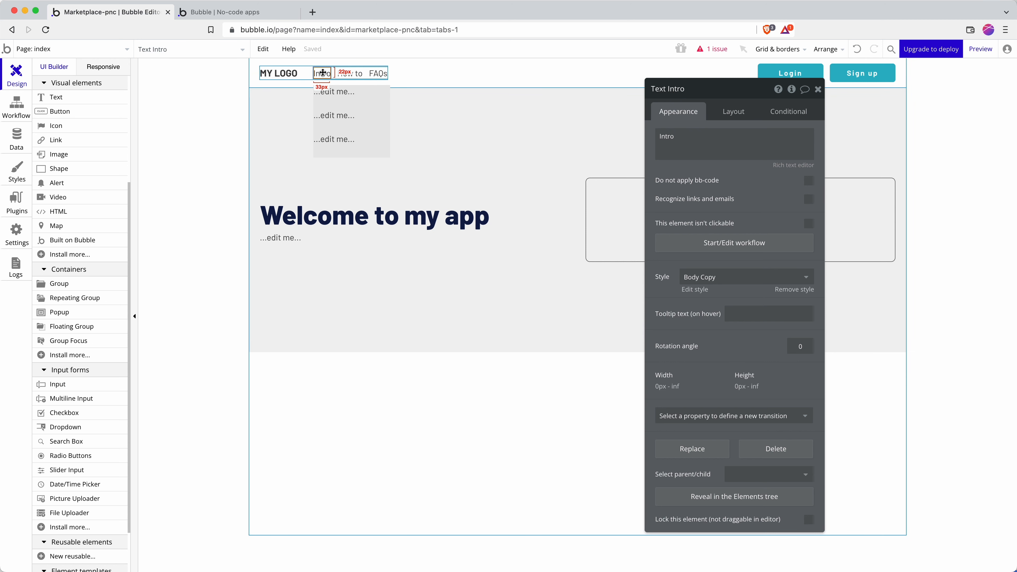
{"action": "left_click", "coordinate": [351, 75]}
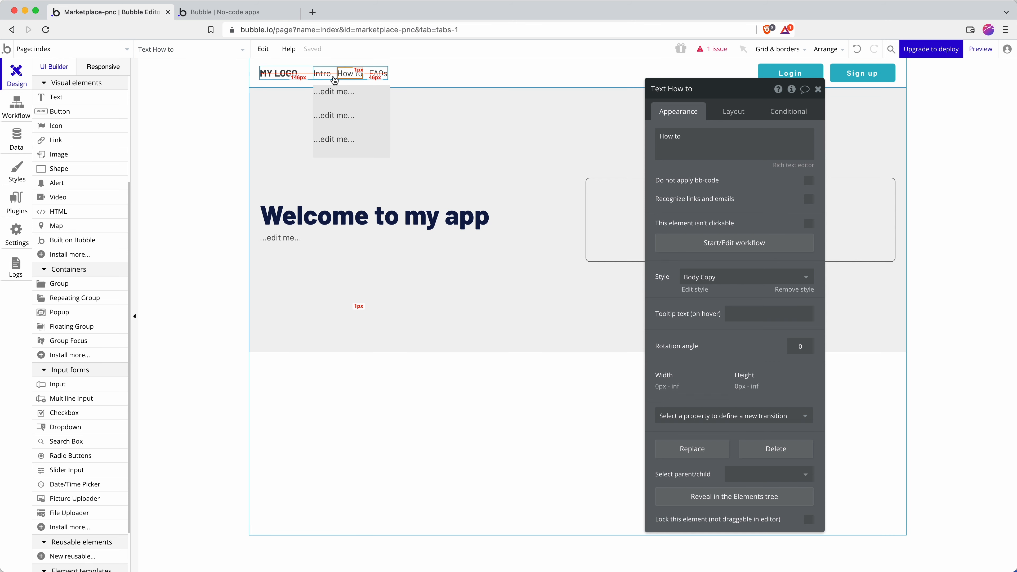
{"action": "left_click", "coordinate": [331, 76]}
{"action": "left_click", "coordinate": [331, 76]}
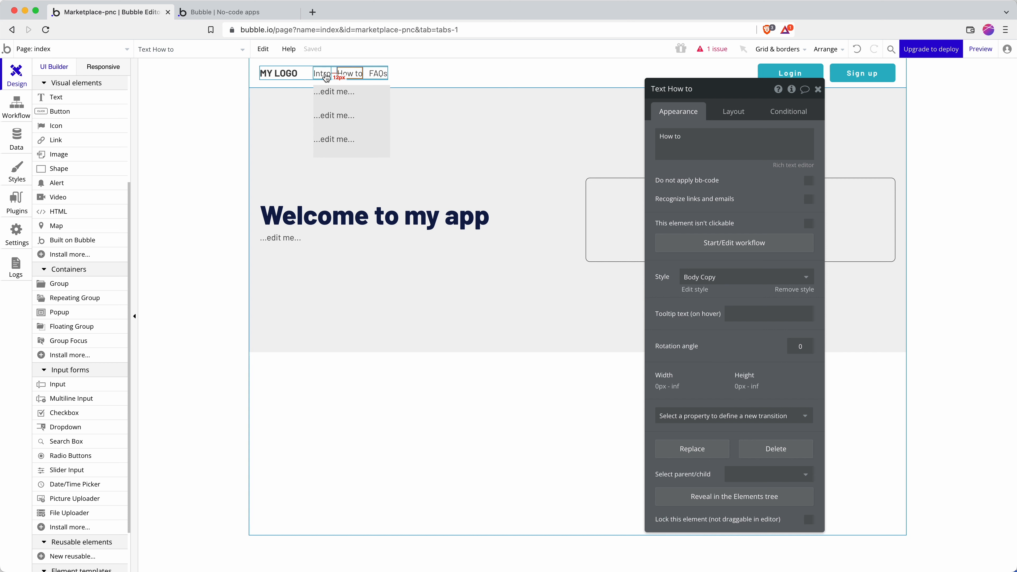
{"action": "left_click", "coordinate": [326, 77]}
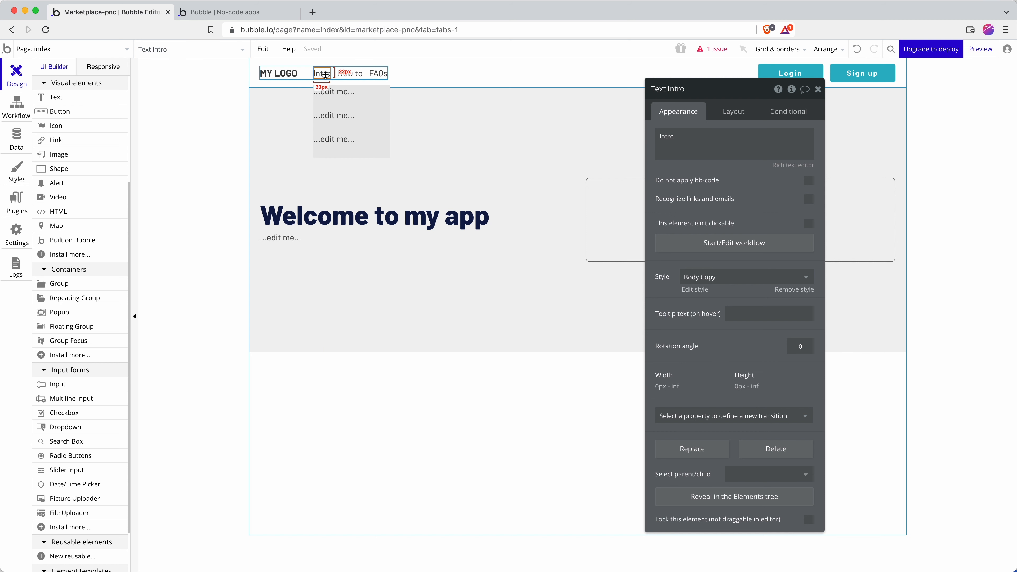
{"action": "left_click", "coordinate": [738, 251]}
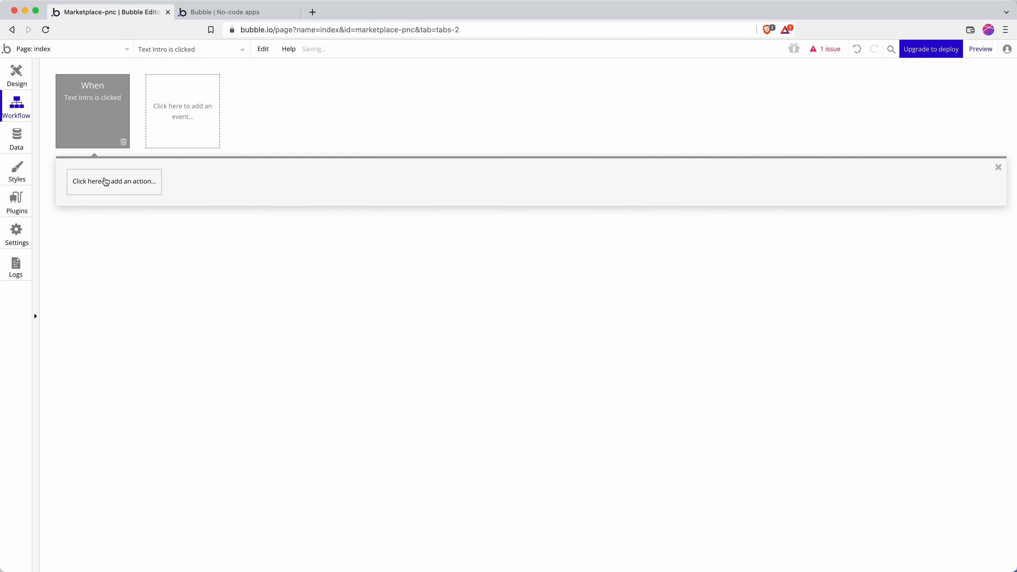
Add a Toggle element action to the Intro click workflow, targeting GroupFocus A.
{"action": "left_click", "coordinate": [107, 184]}
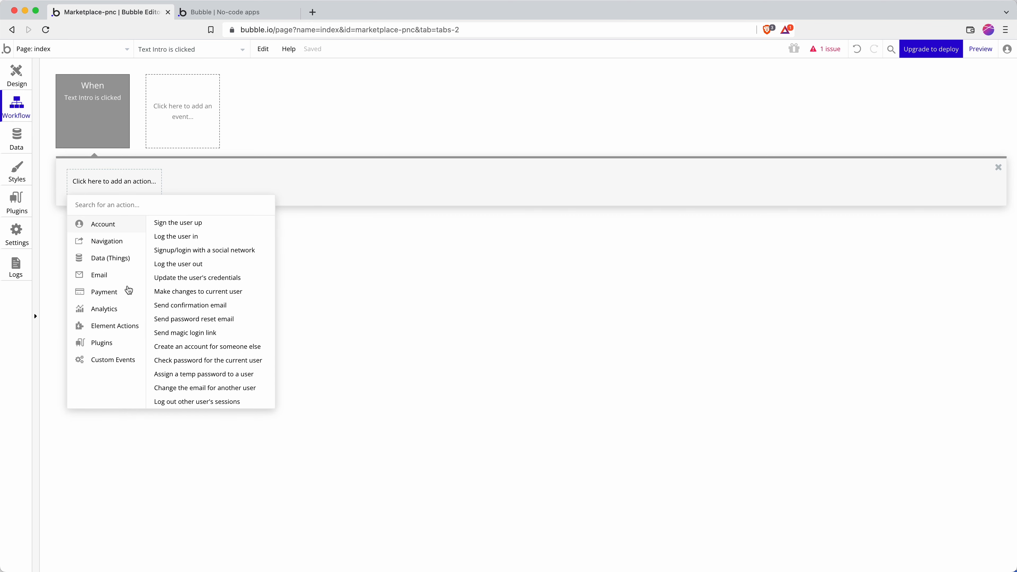
{"action": "mouse_move", "coordinate": [137, 327]}
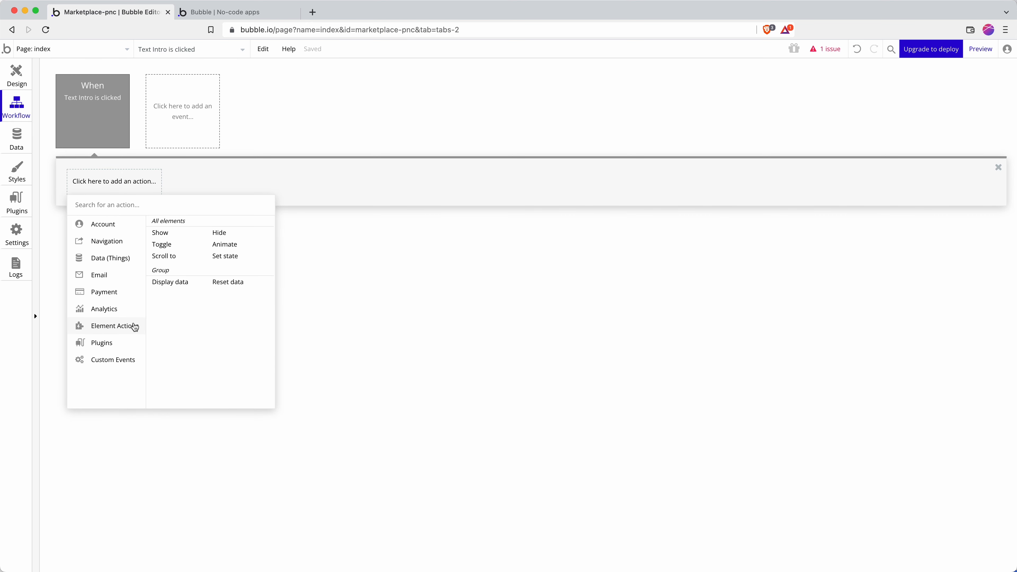
{"action": "left_click", "coordinate": [171, 247]}
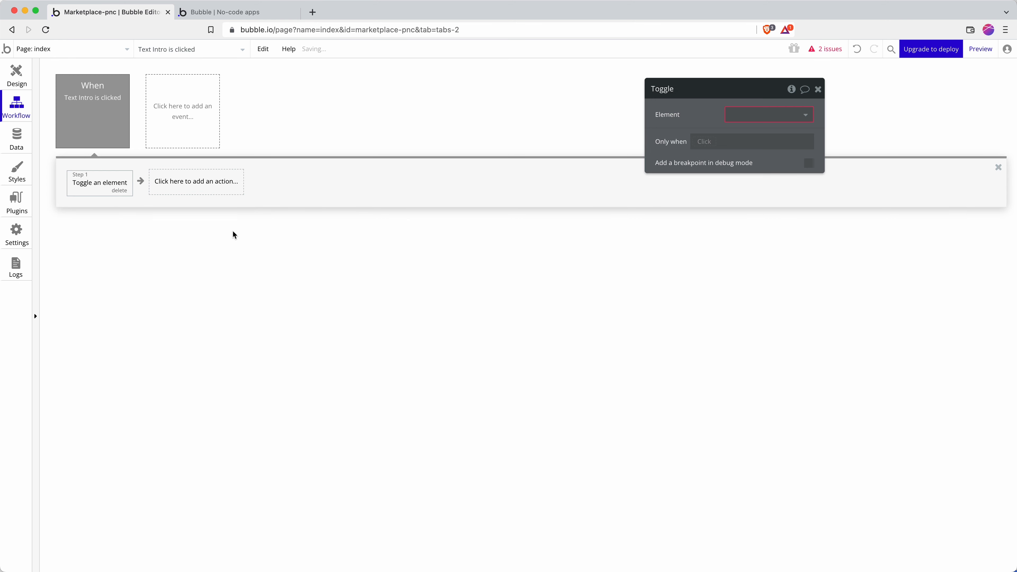
{"action": "left_click", "coordinate": [744, 114]}
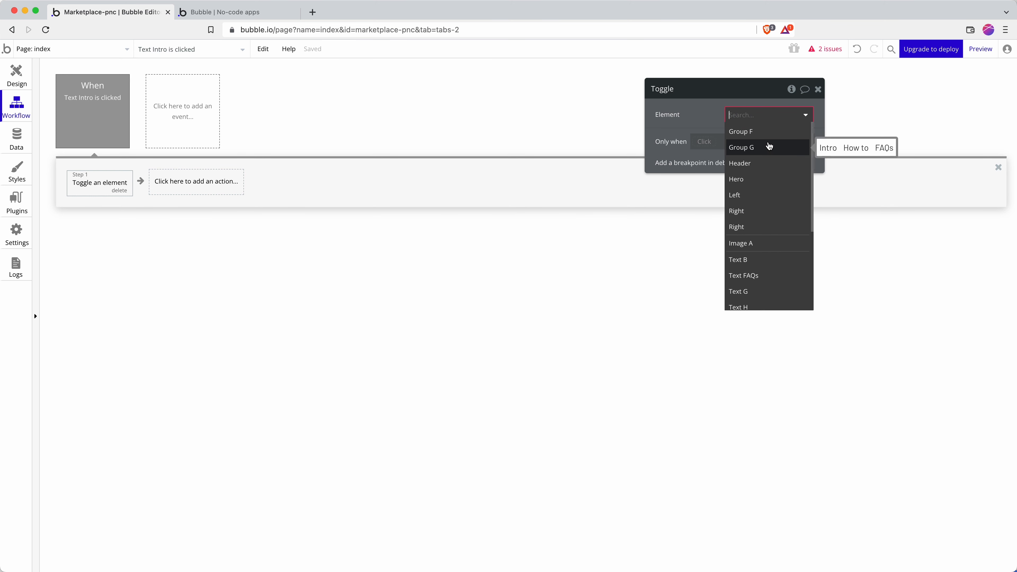
{"action": "type", "text": "gro"}
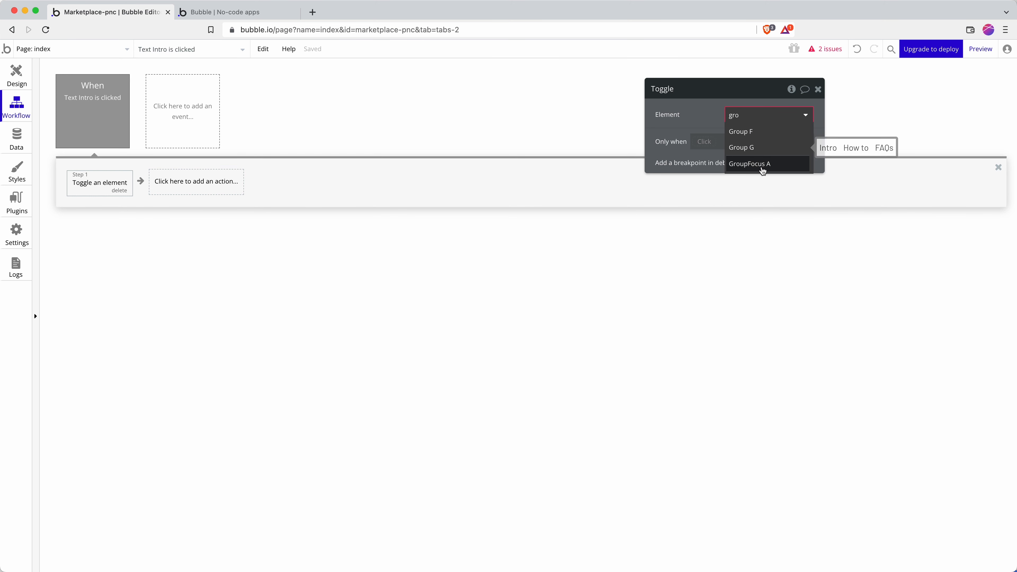
{"action": "left_click", "coordinate": [763, 166]}
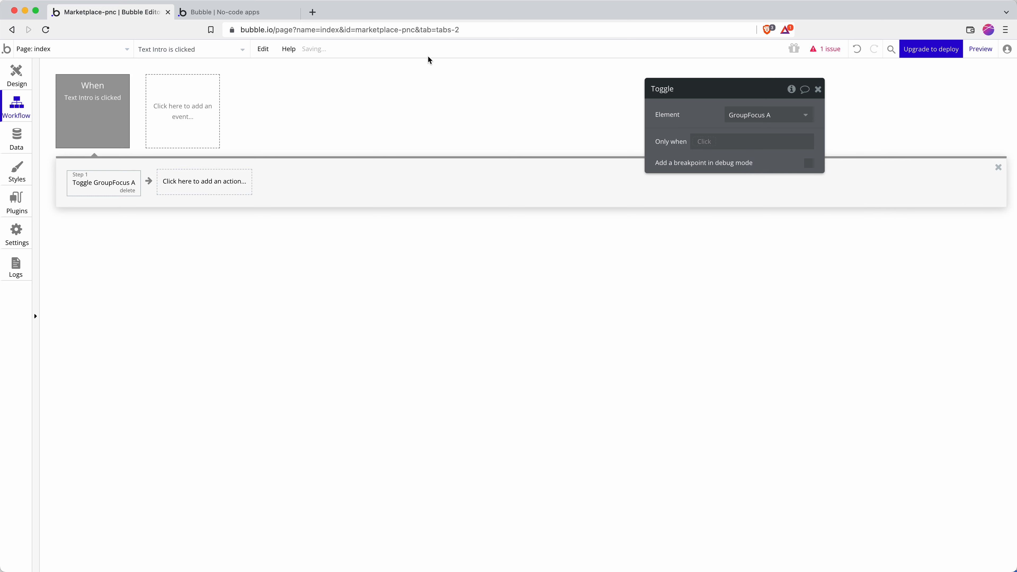
Reload the page preview and test toggling the dropdown with the Intro text in the header.
{"action": "left_click", "coordinate": [265, 12]}
{"action": "left_click", "coordinate": [274, 29]}
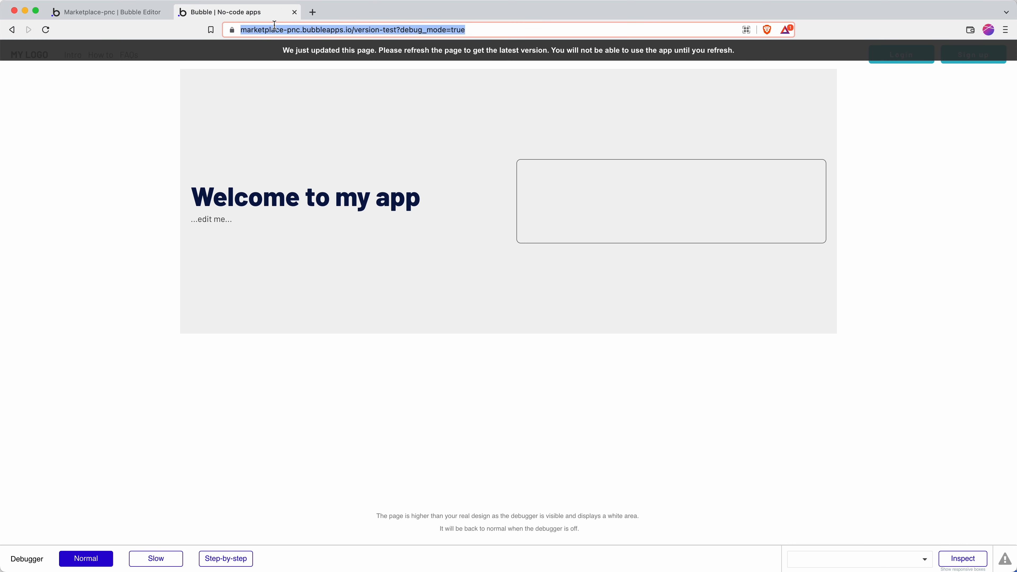
{"action": "key", "text": "Return"}
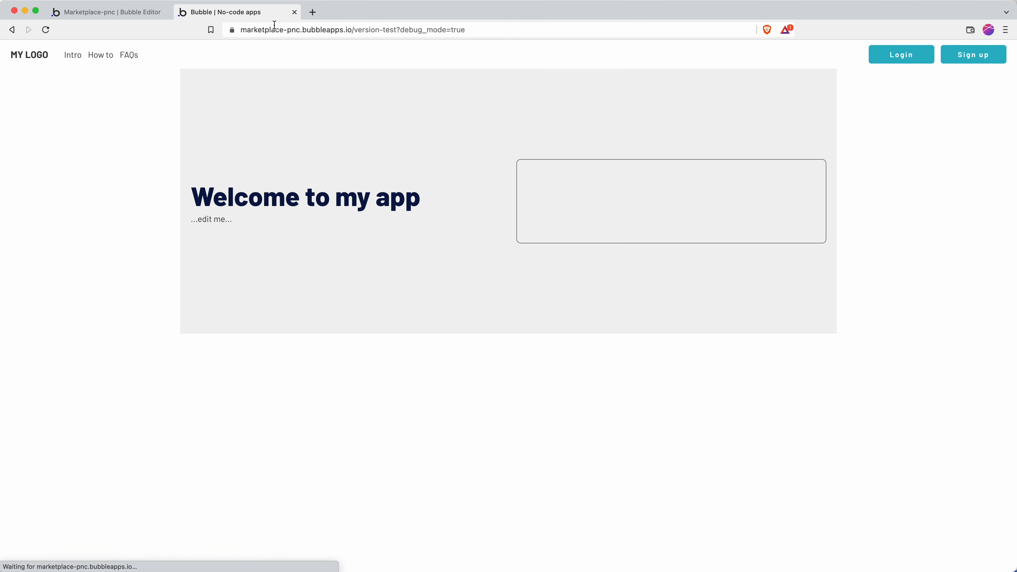
{"action": "left_click", "coordinate": [75, 57]}
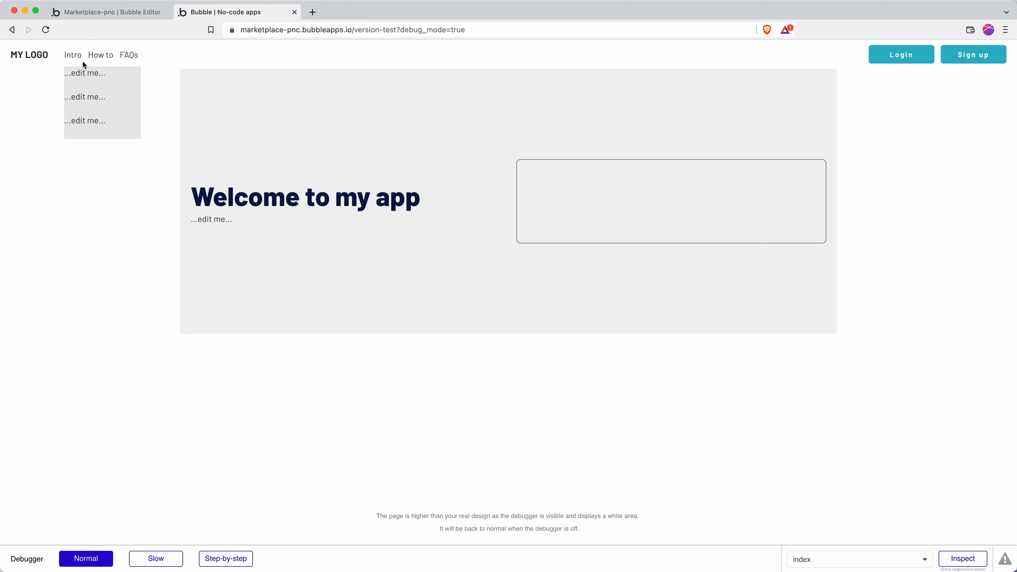
{"action": "left_click", "coordinate": [70, 54]}
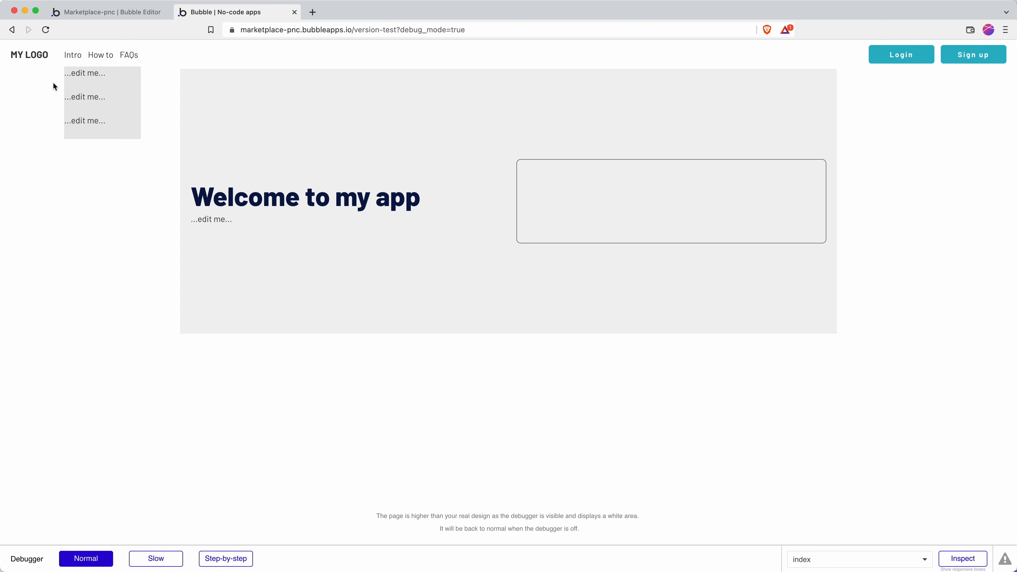